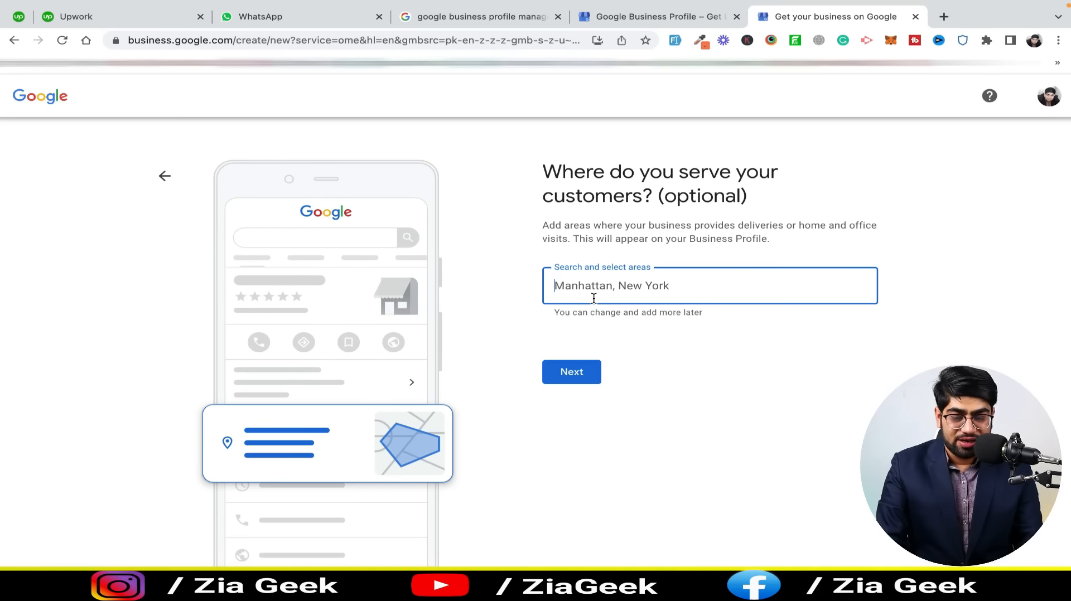
text(We Teach)
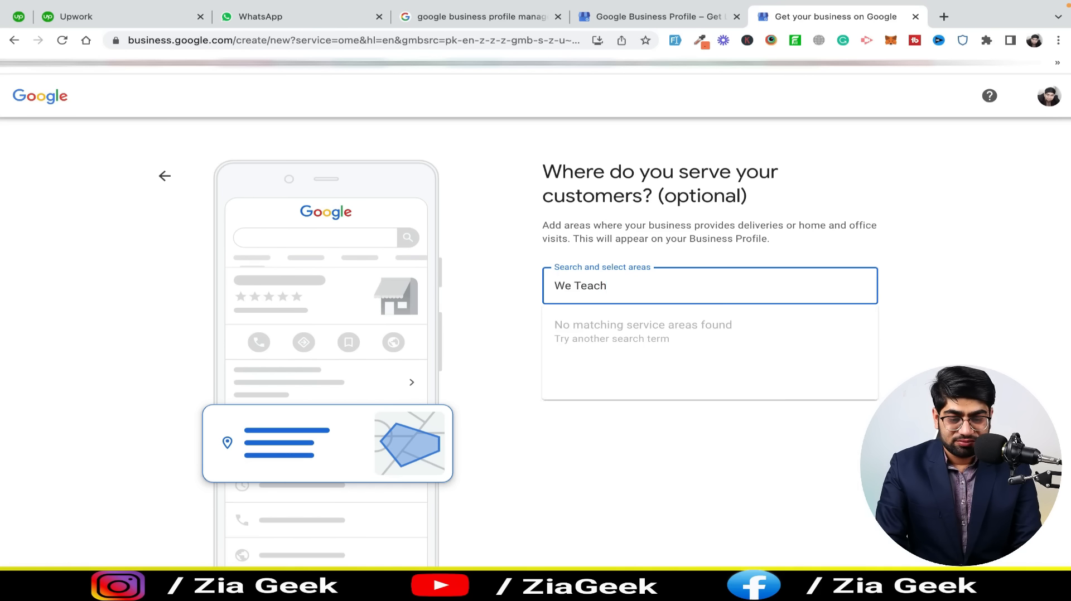
key(super+a)
key(BackSpace)
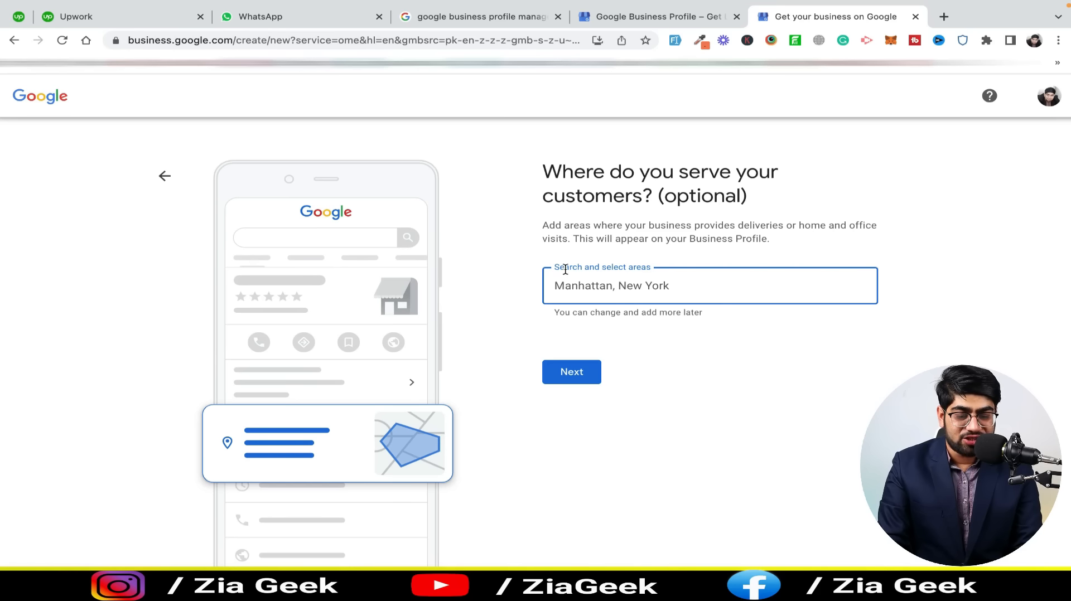
Add Lahore, Lahore City, Lahore Cantt. and Central Commercial Area in Lahore, Pakistan as service areas, and continue
text(Lahore)
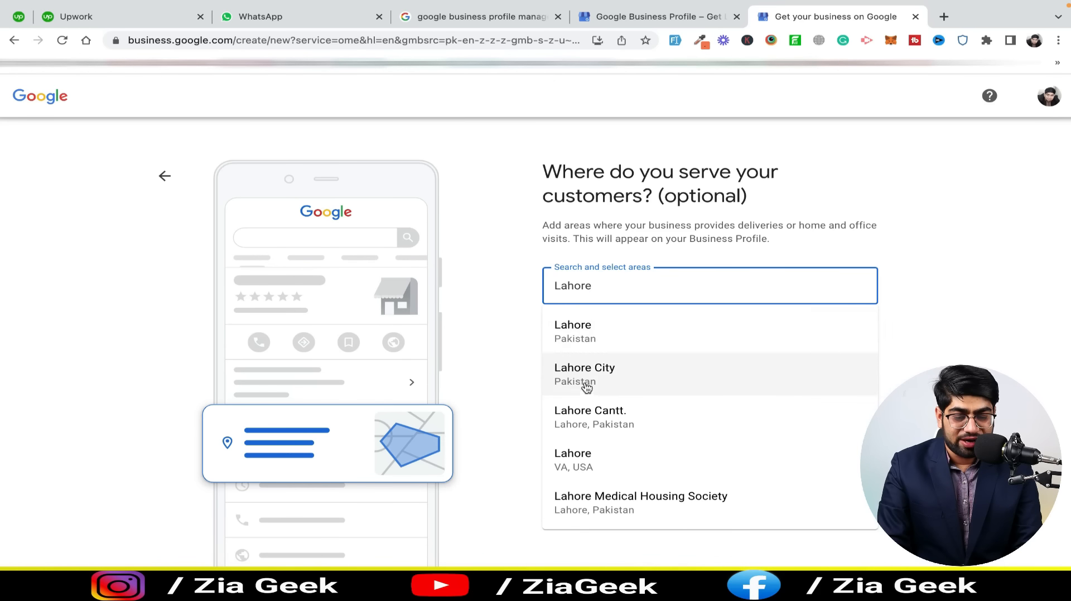
click(596, 326)
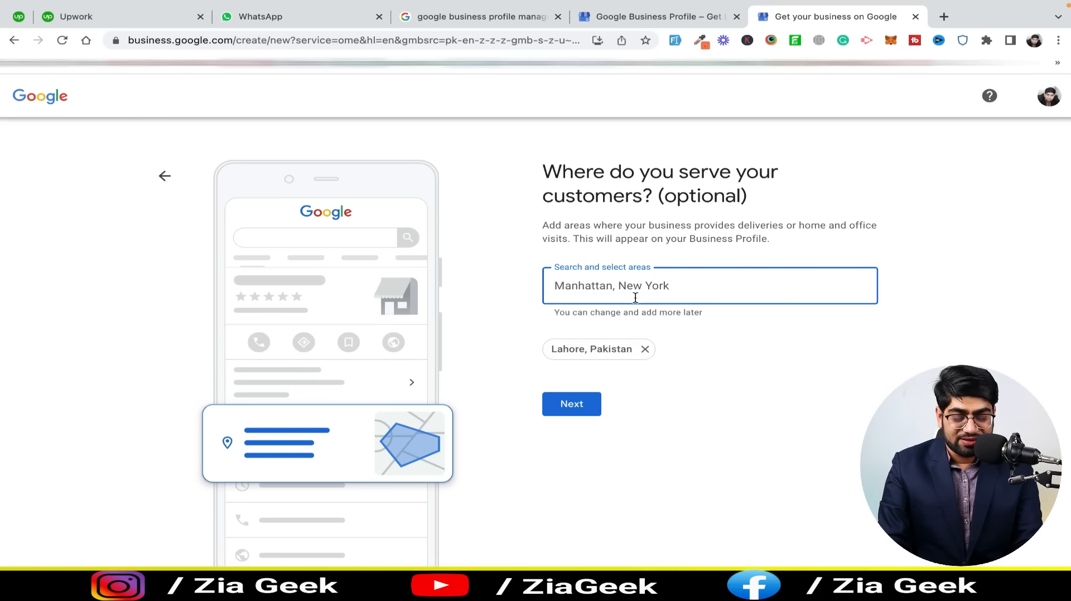
text(laho)
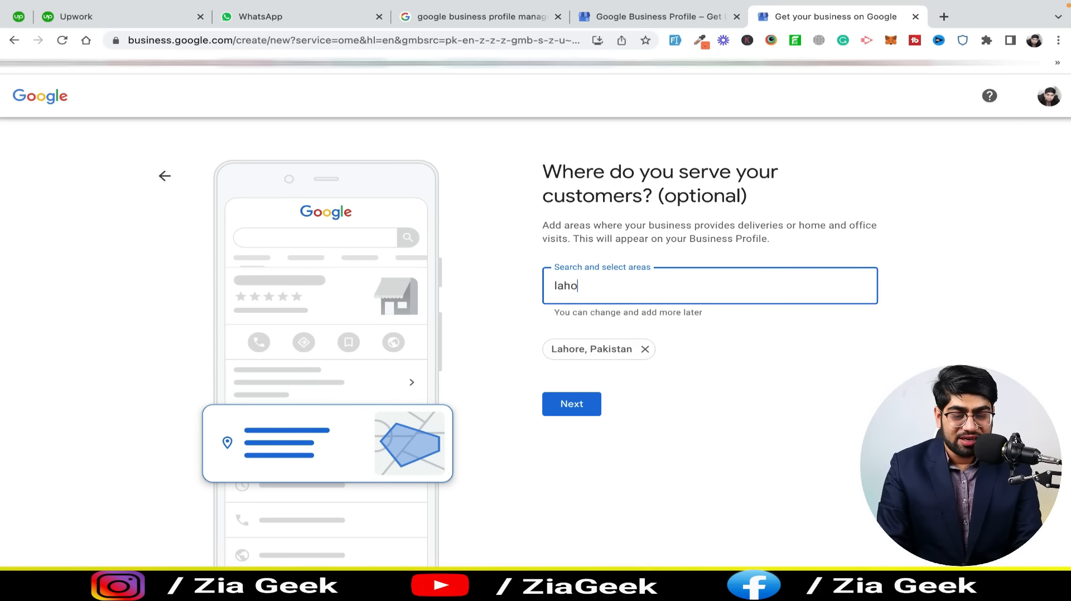
text(re)
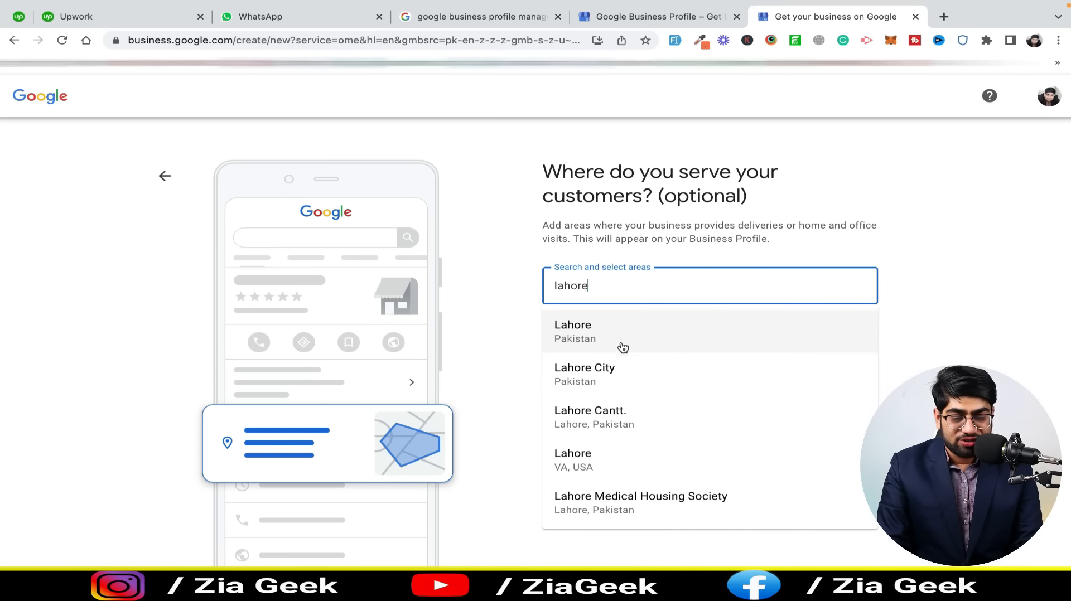
click(607, 379)
text(lahore)
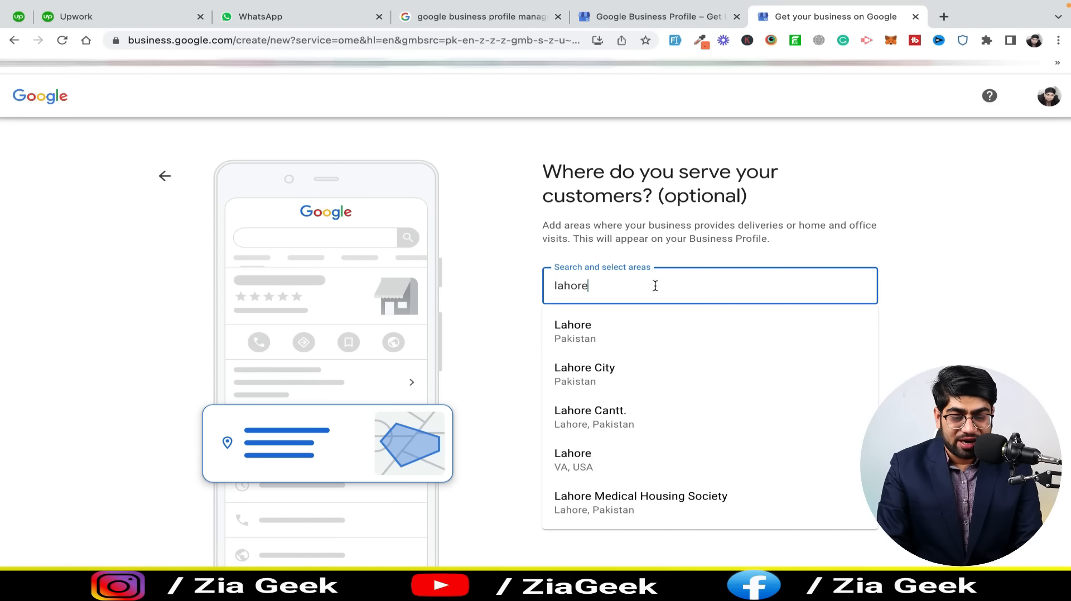
click(593, 414)
text(lahore cen)
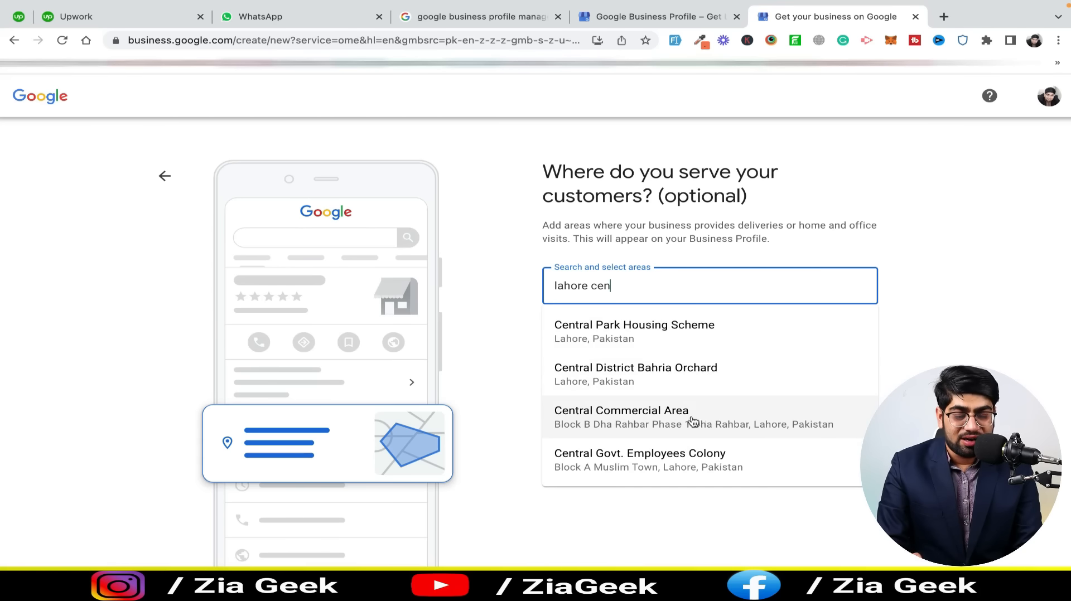
click(663, 425)
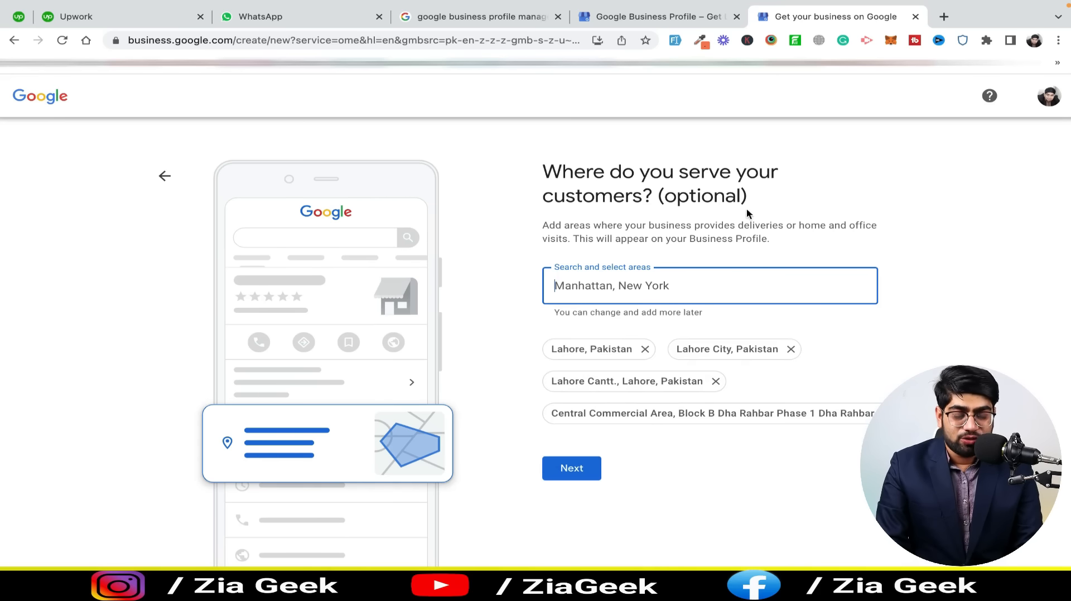
click(589, 468)
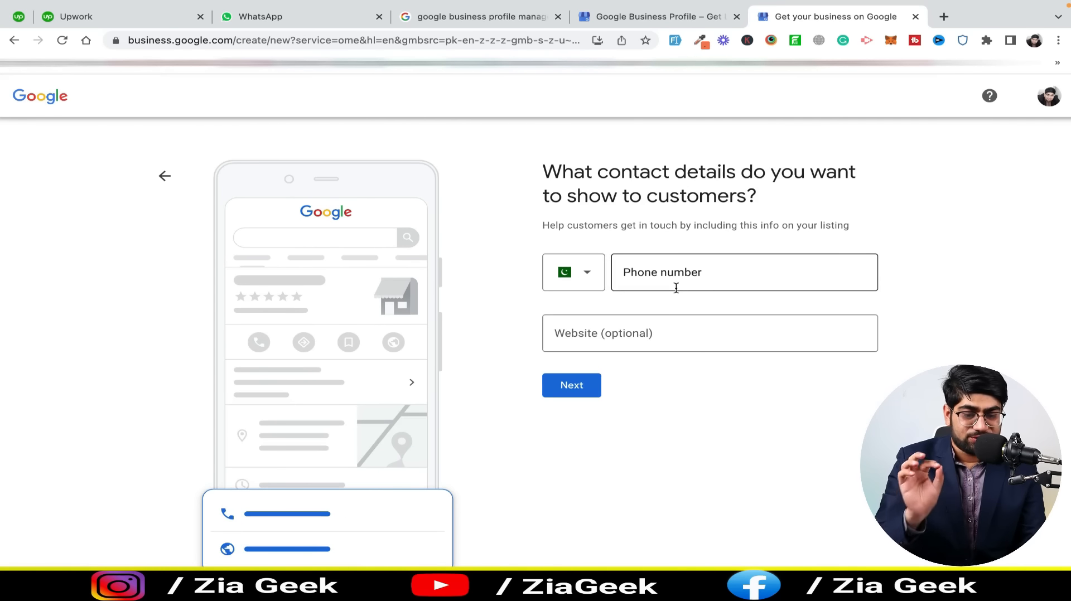
Enter the business phone number and the website ziageek.com as customer contact details, and continue
click(677, 282)
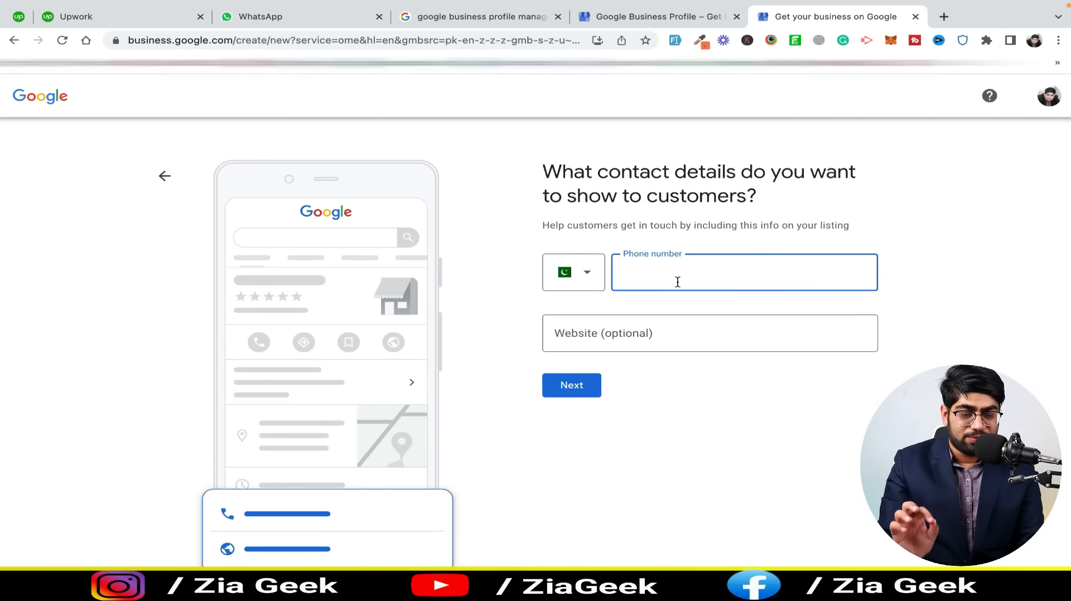
text(300)
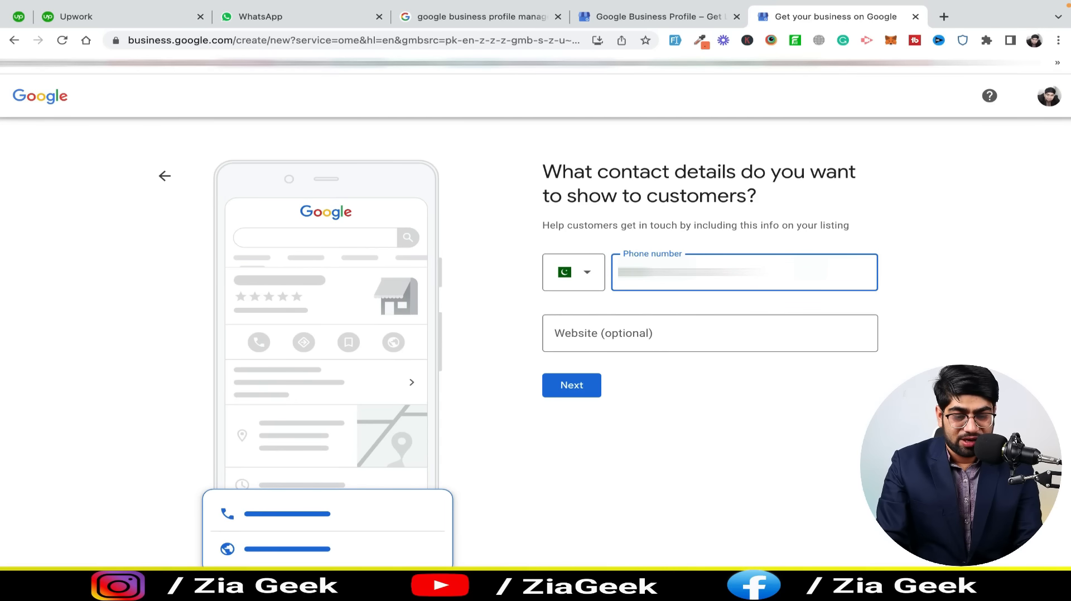
click(667, 336)
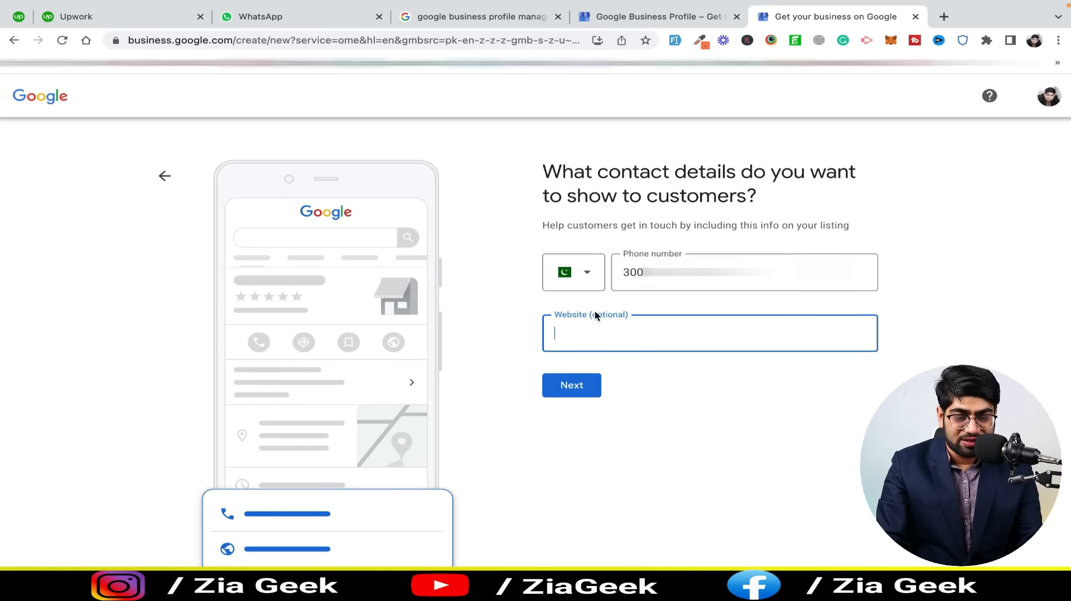
drag(640, 275, 623, 274)
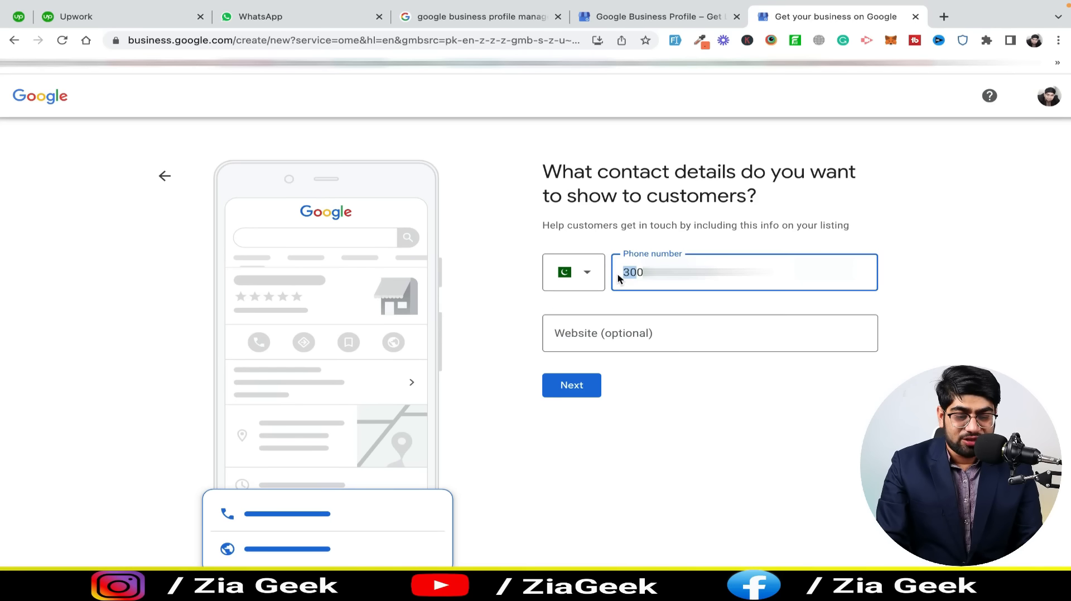
double_click(629, 283)
click(629, 283)
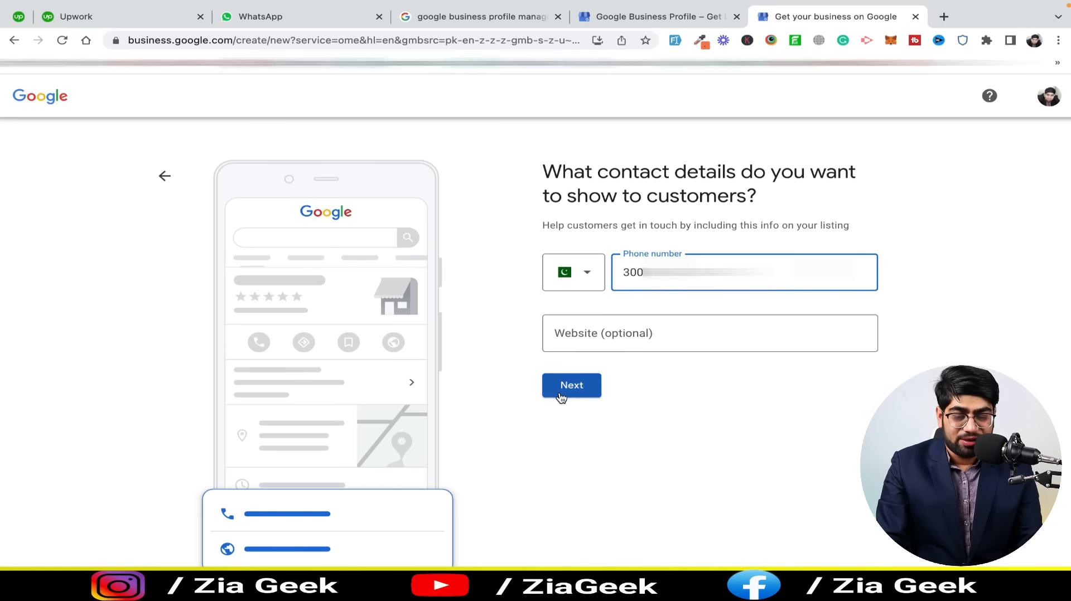
click(593, 334)
text(ziageek.com)
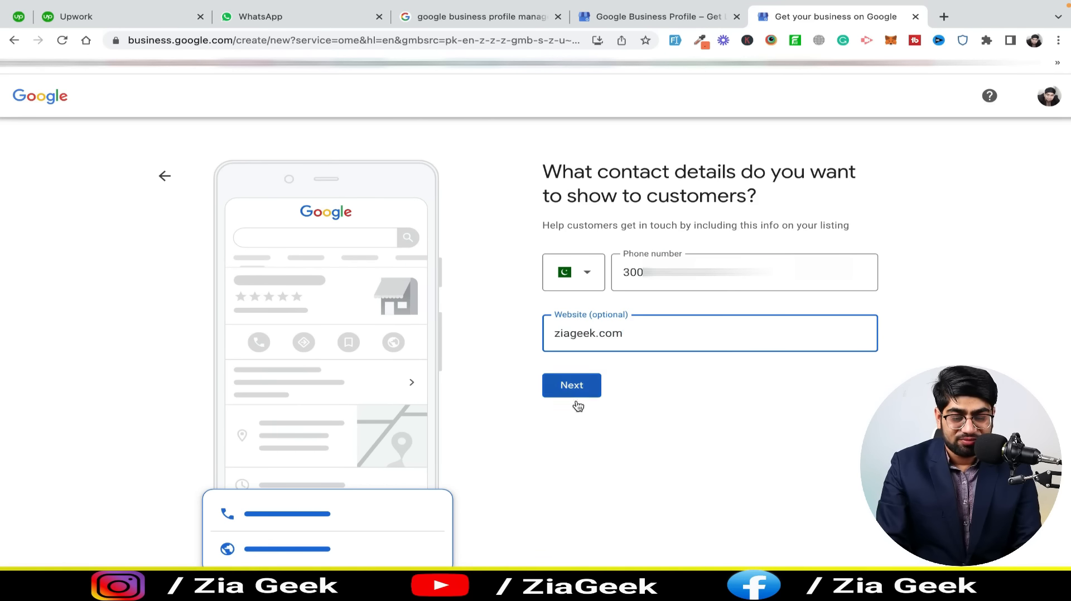
click(574, 389)
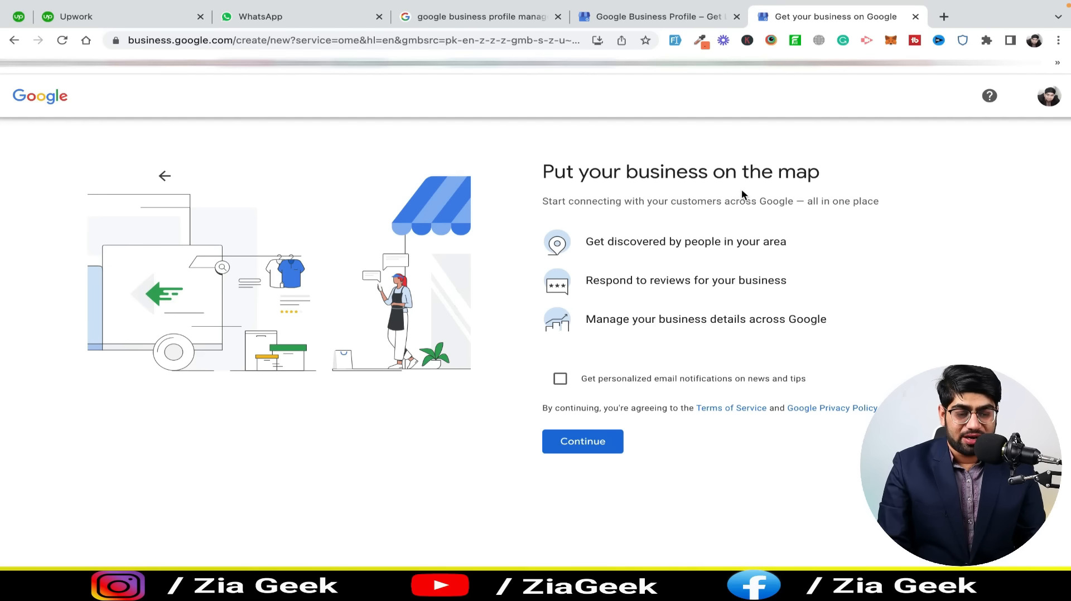
Opt in to personalized email notifications on news and tips, and continue past the business map introduction
click(557, 381)
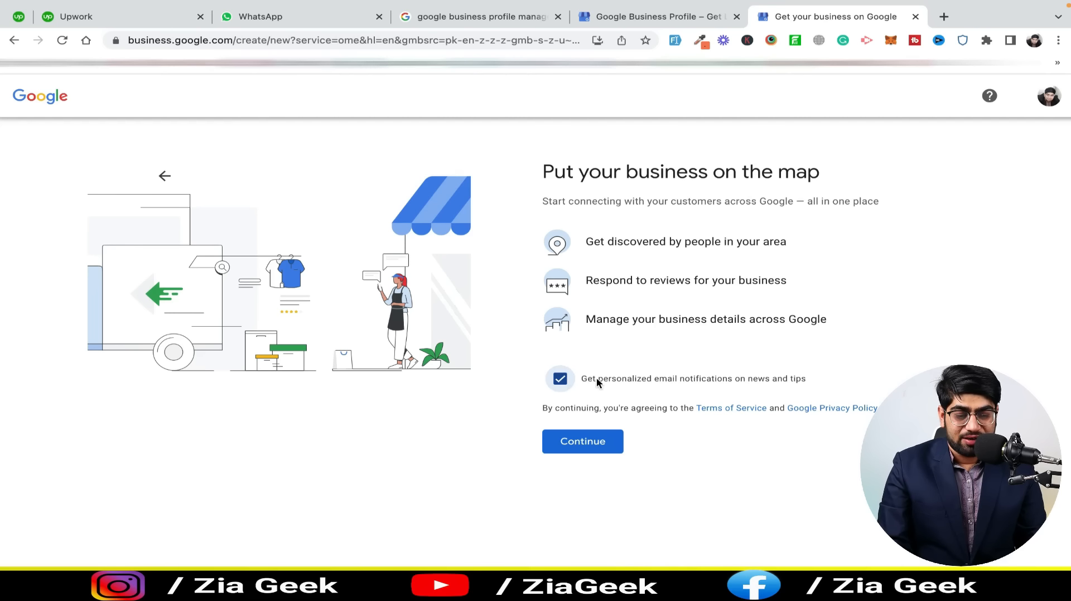
scroll(597, 377, up, 5)
scroll(596, 378, right, 1)
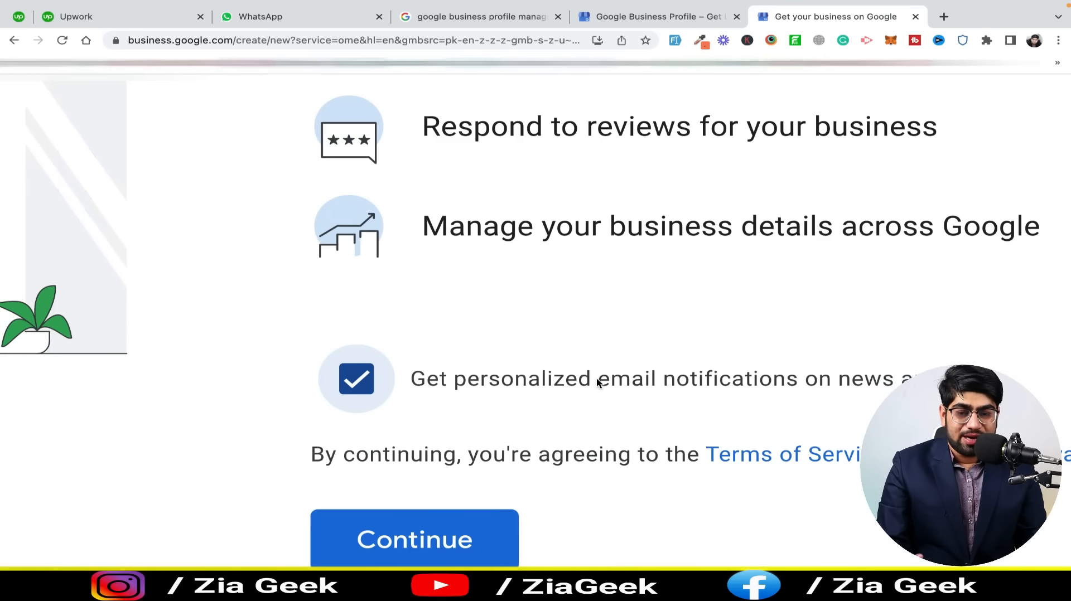
scroll(597, 382, down, 5)
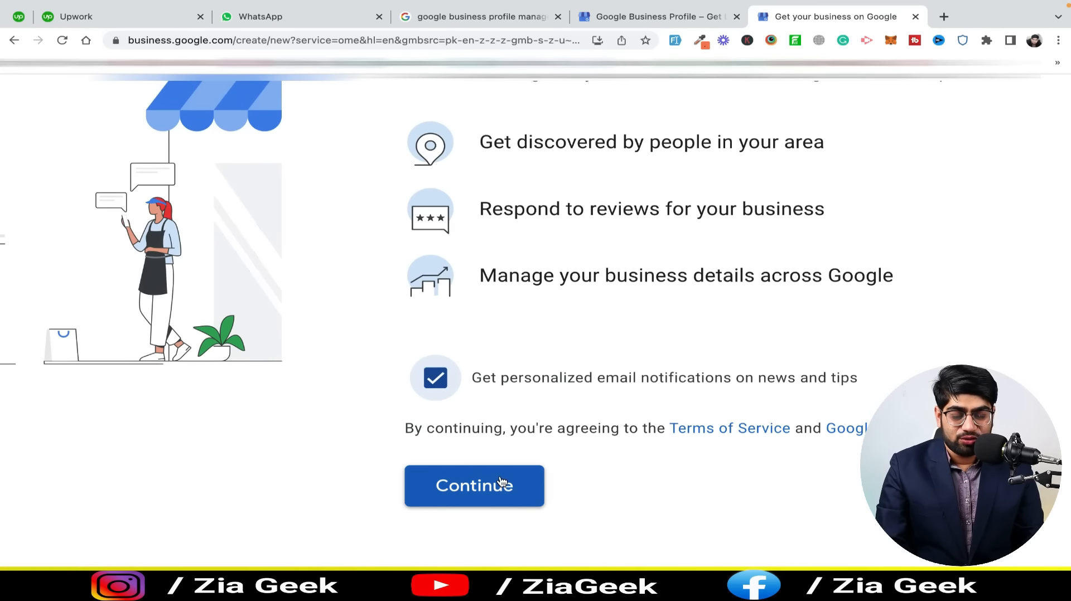
scroll(500, 483, down, 5)
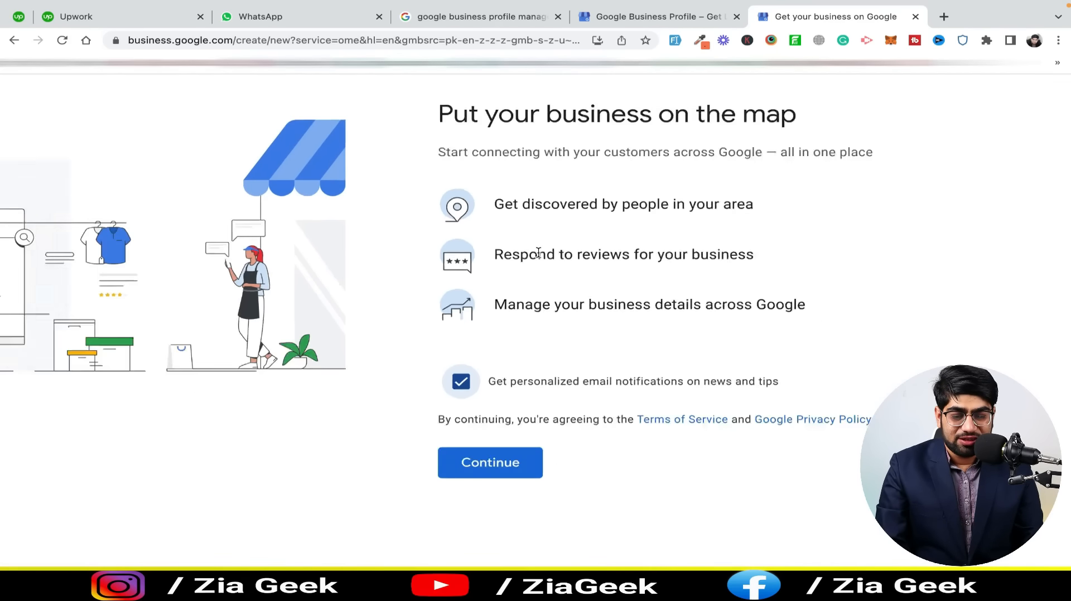
click(518, 435)
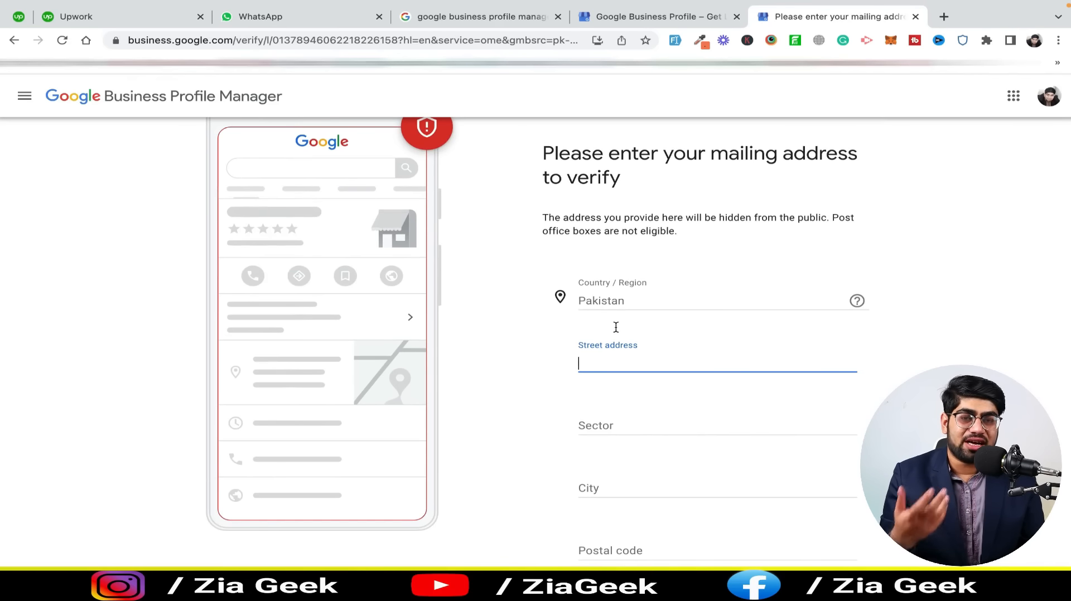
Fill in and submit the mailing address with two street lines, sector and city, and choose to verify the business later
text(4)
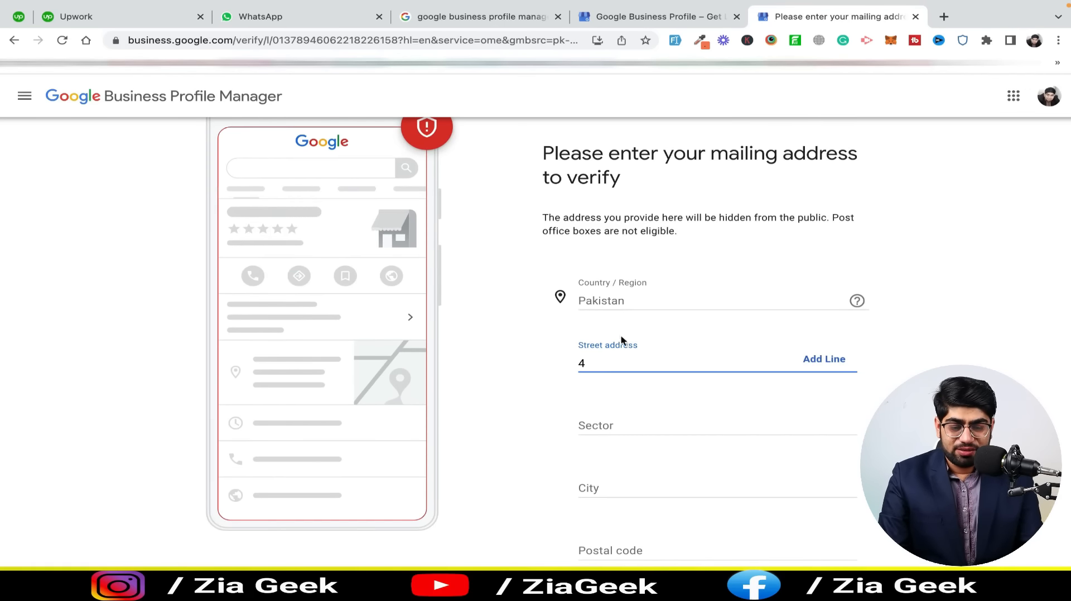
click(823, 358)
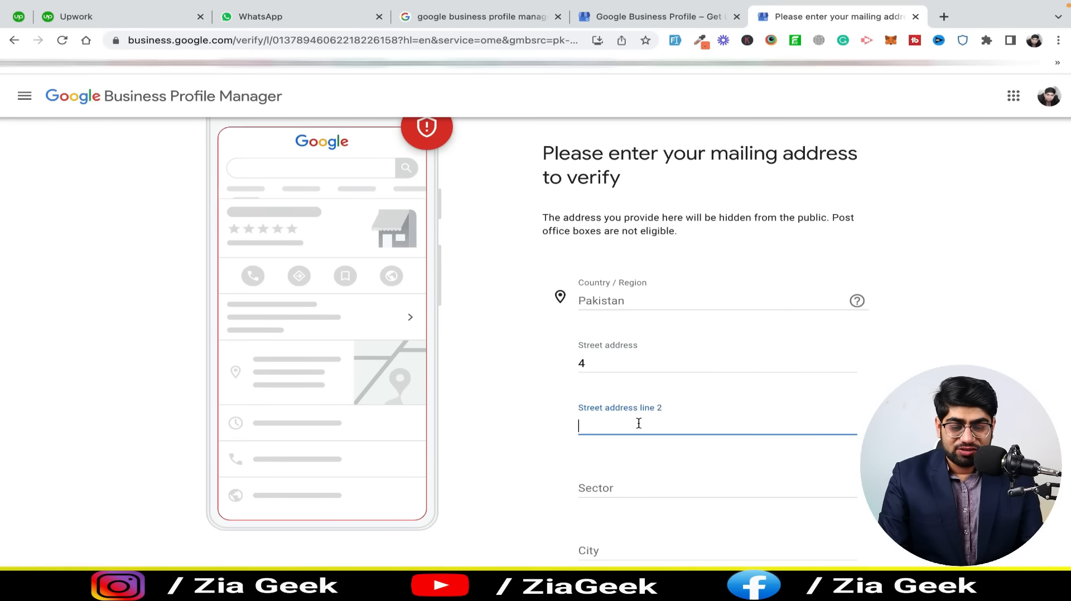
text(2)
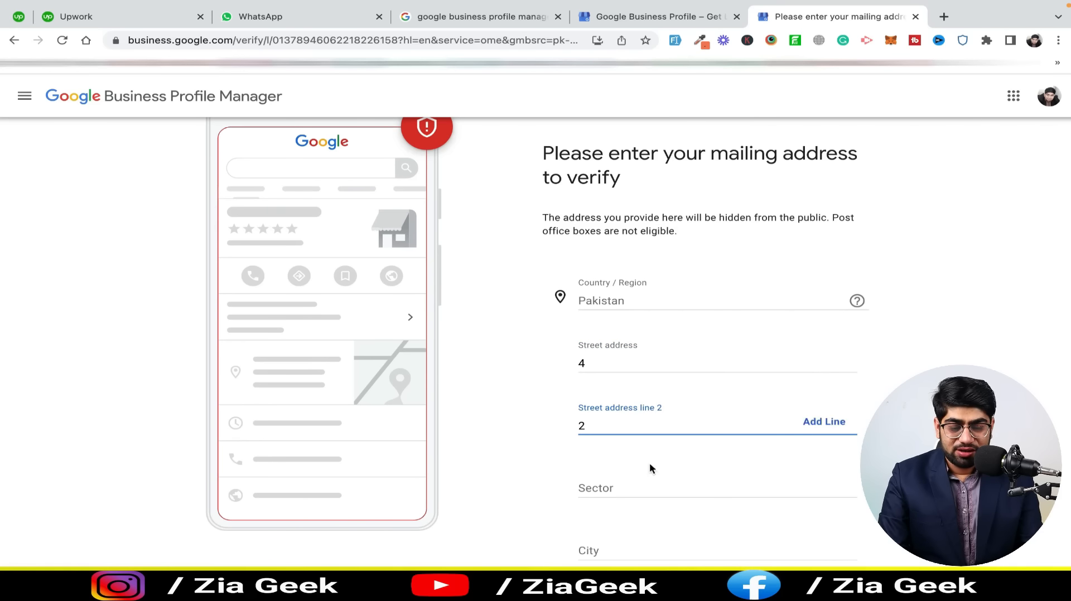
click(692, 482)
text(G)
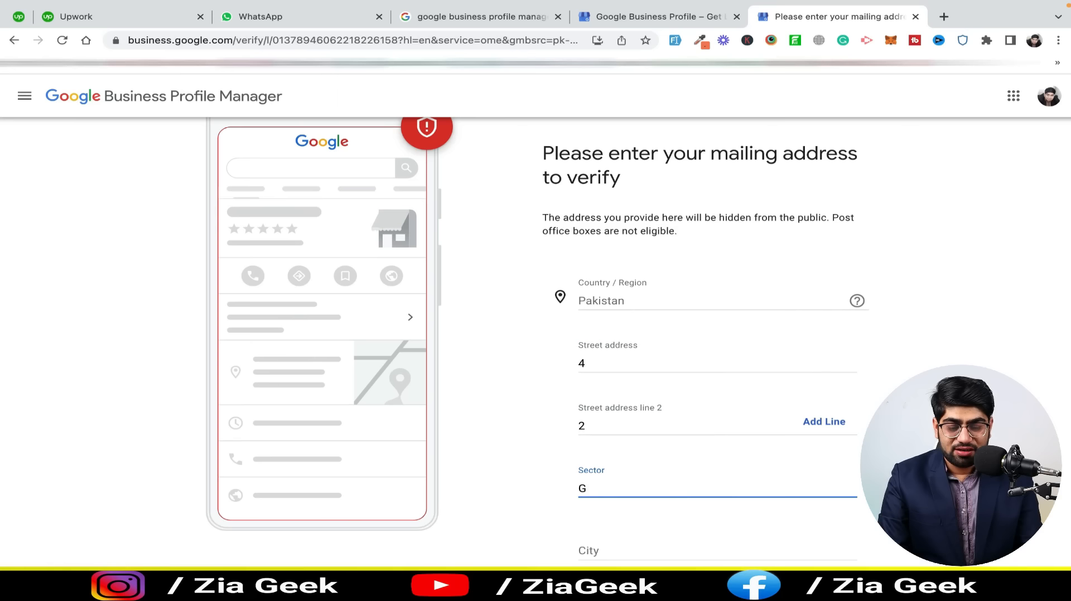
scroll(616, 444, down, 2)
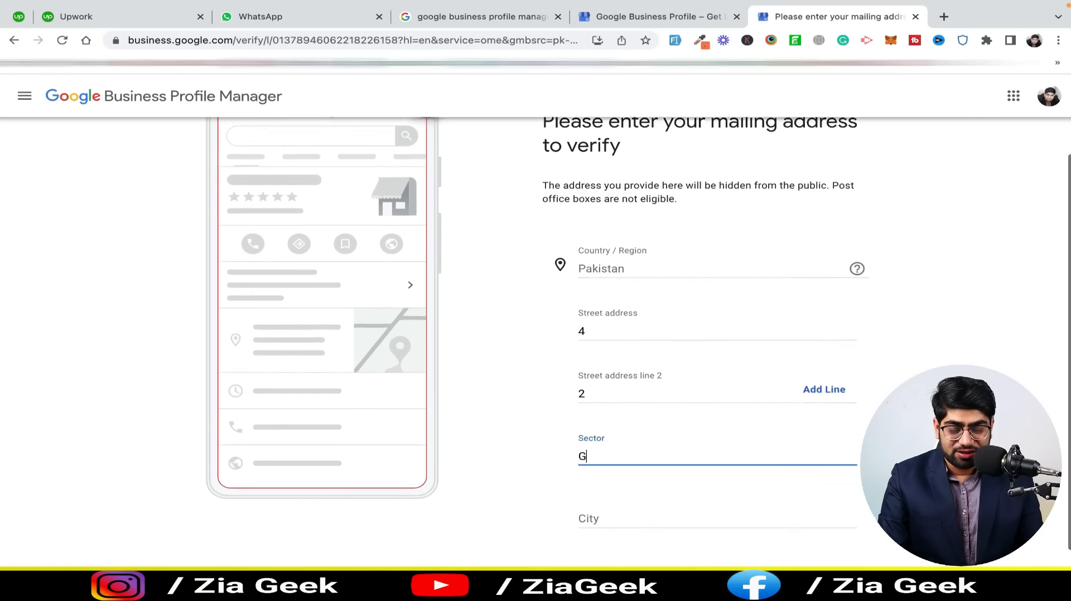
click(615, 451)
text(L)
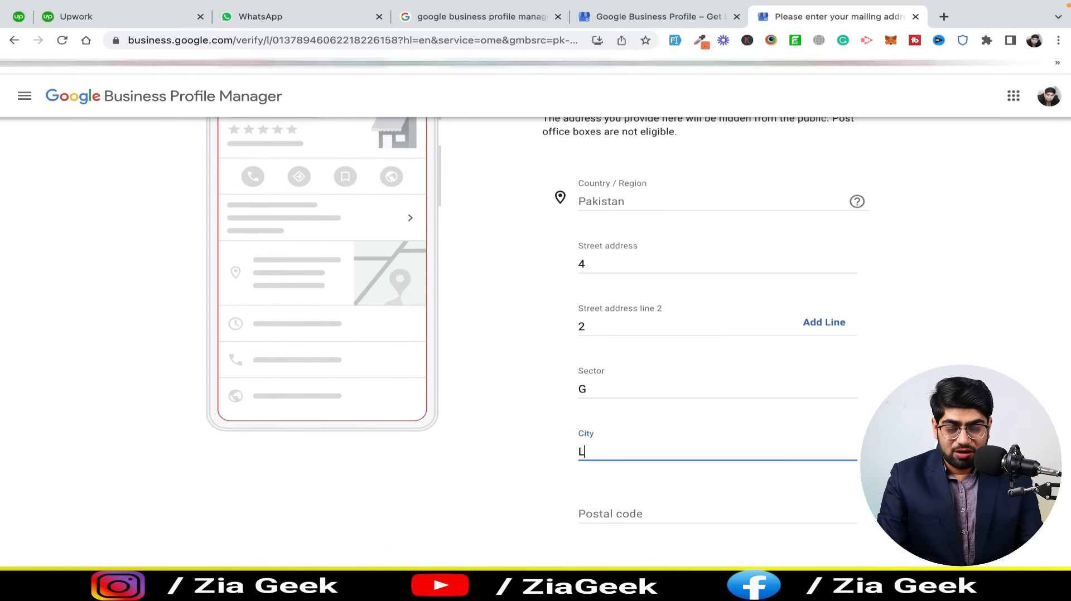
text(ahore)
key(Return)
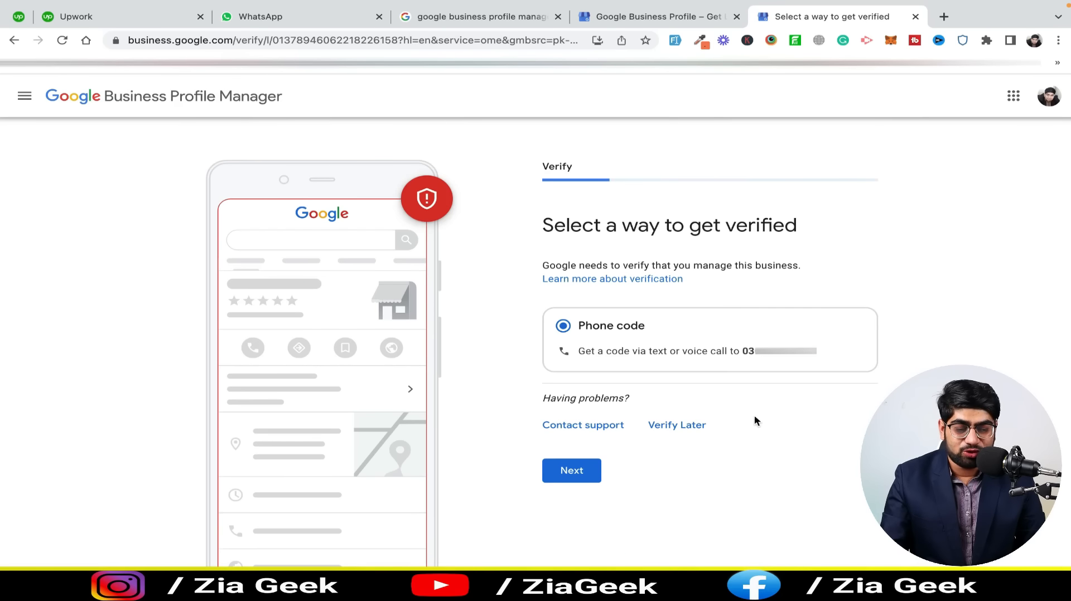
click(696, 431)
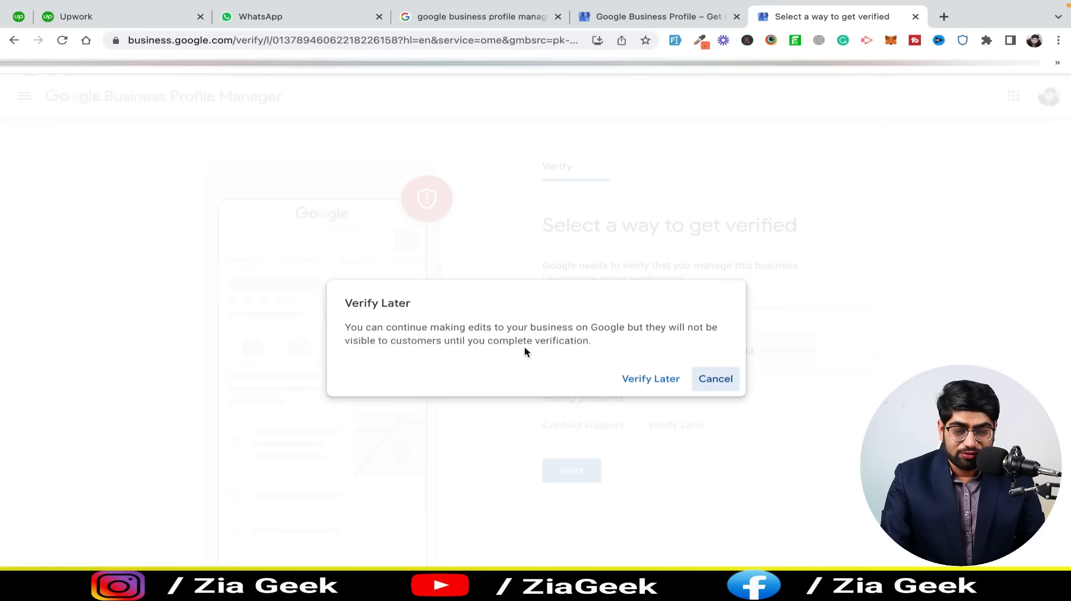
click(658, 380)
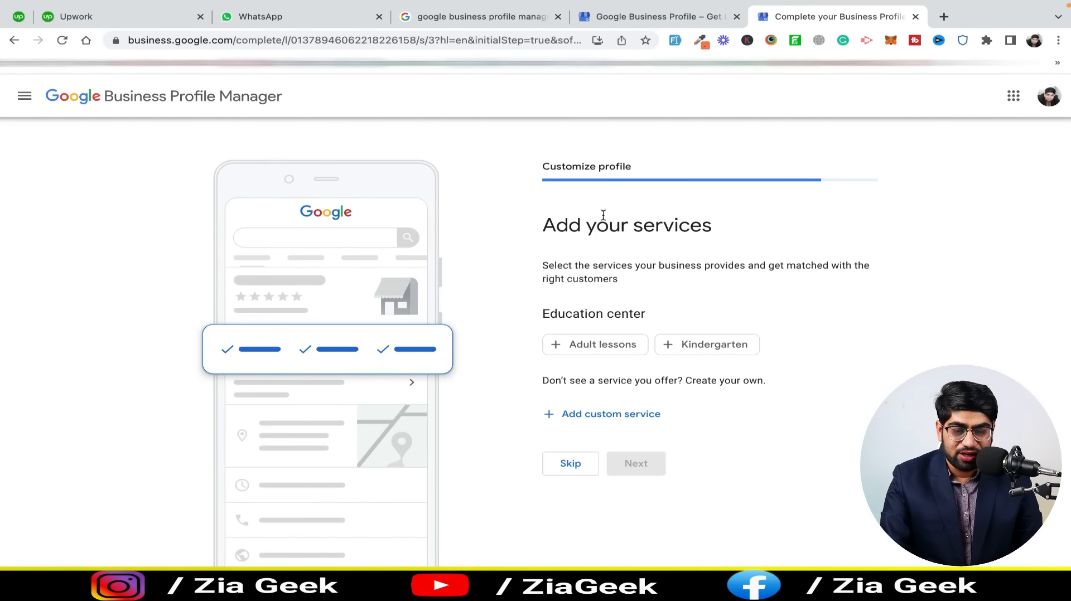
Add software, hardware, html, css, javascript and guest posting as custom services of the education center, and continue
click(608, 414)
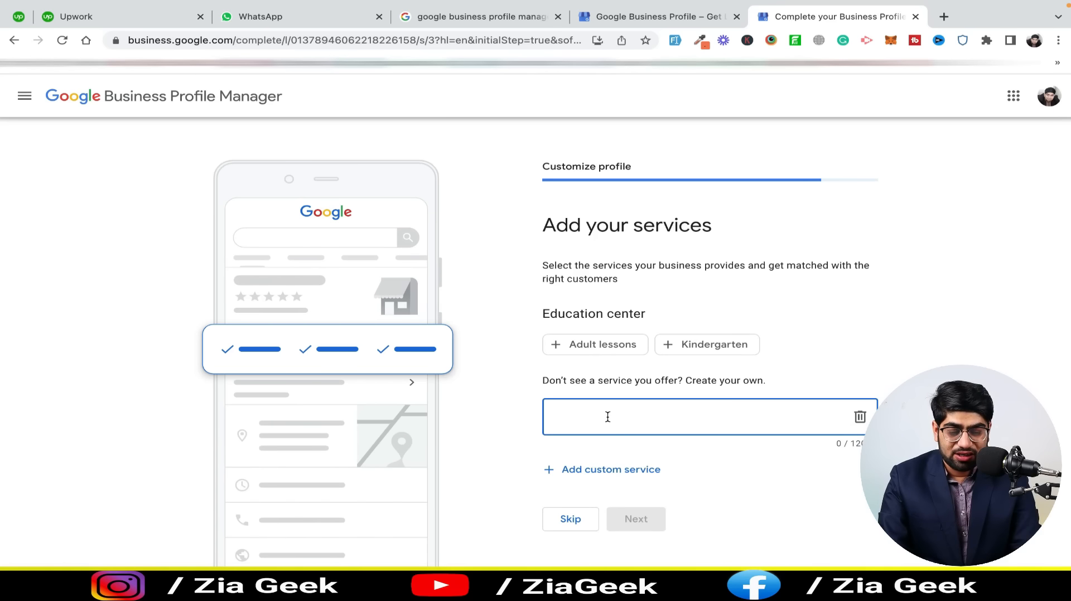
text(software)
key(Return)
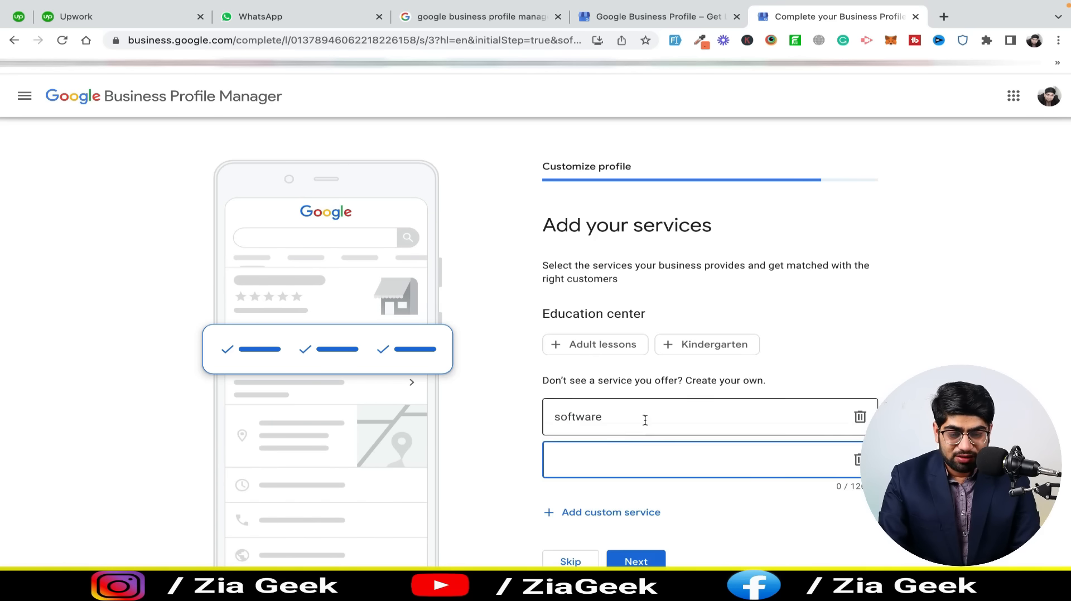
text(hardware)
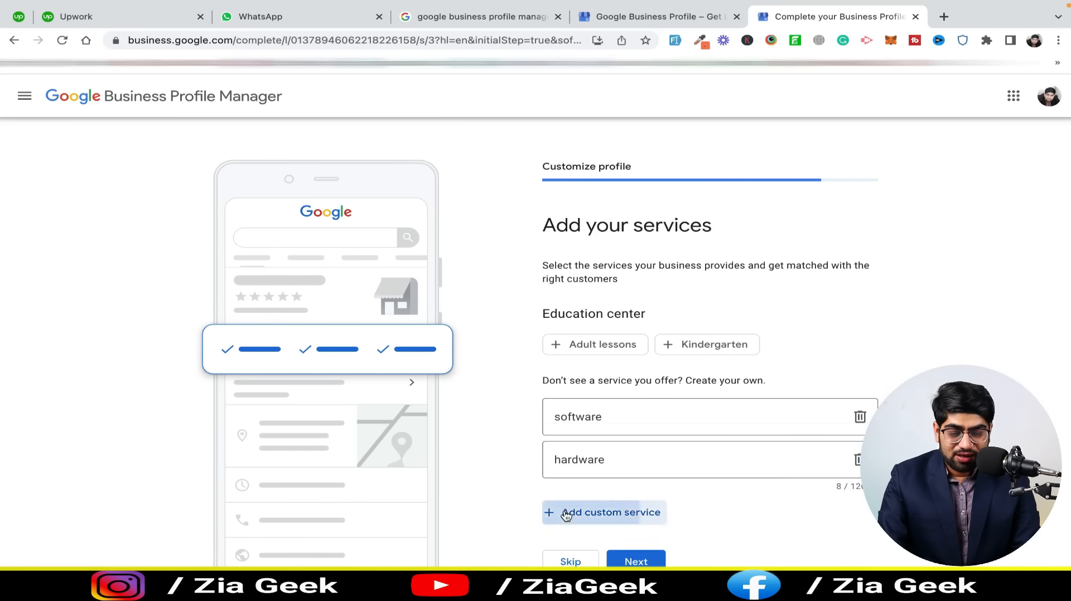
click(573, 510)
text(html)
click(571, 554)
text(c)
key(Return)
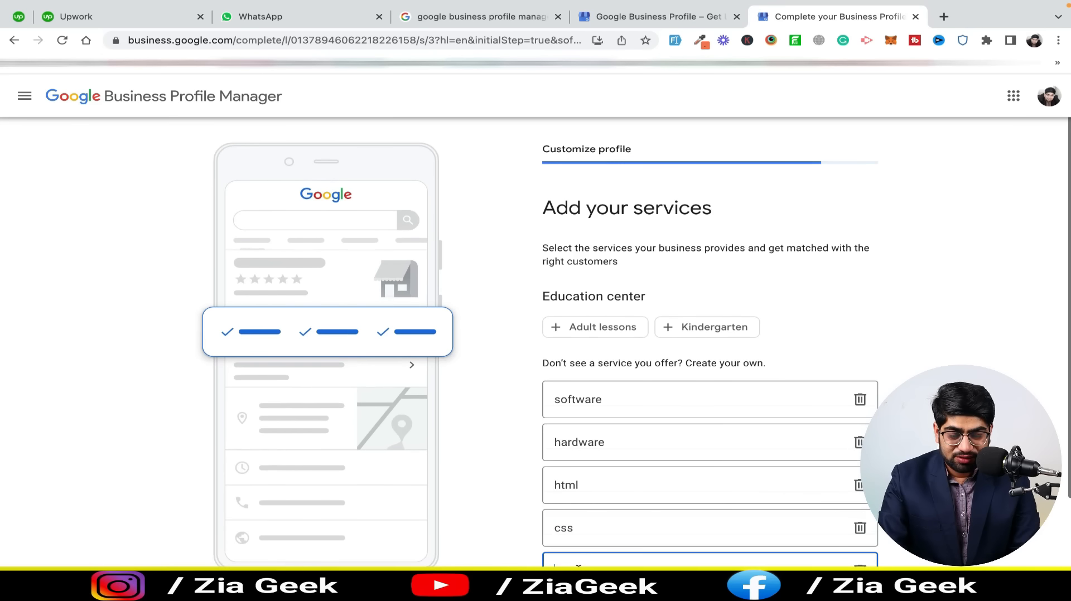
key(Return)
text(guest posting)
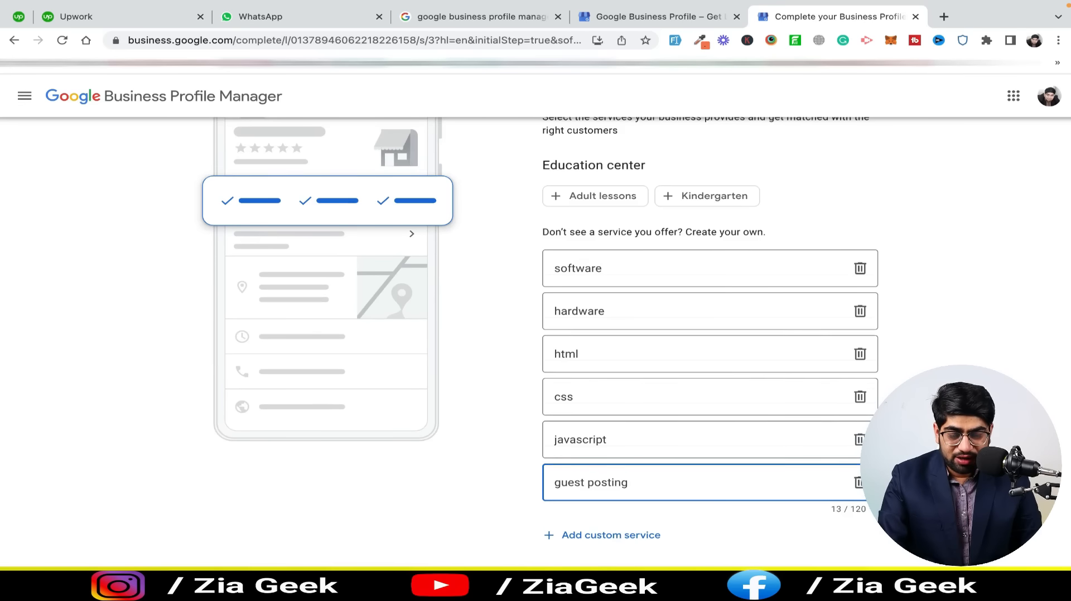
click(636, 581)
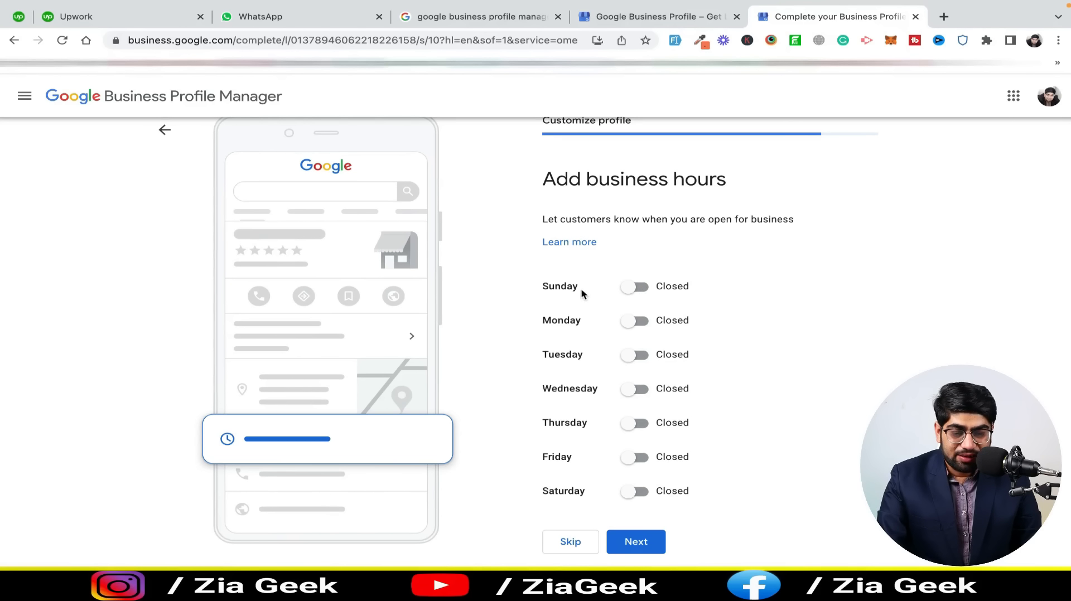
Set the business hours to open on Monday from 8:00 AM to 4:00 PM, keeping Sunday closed, and continue
click(629, 292)
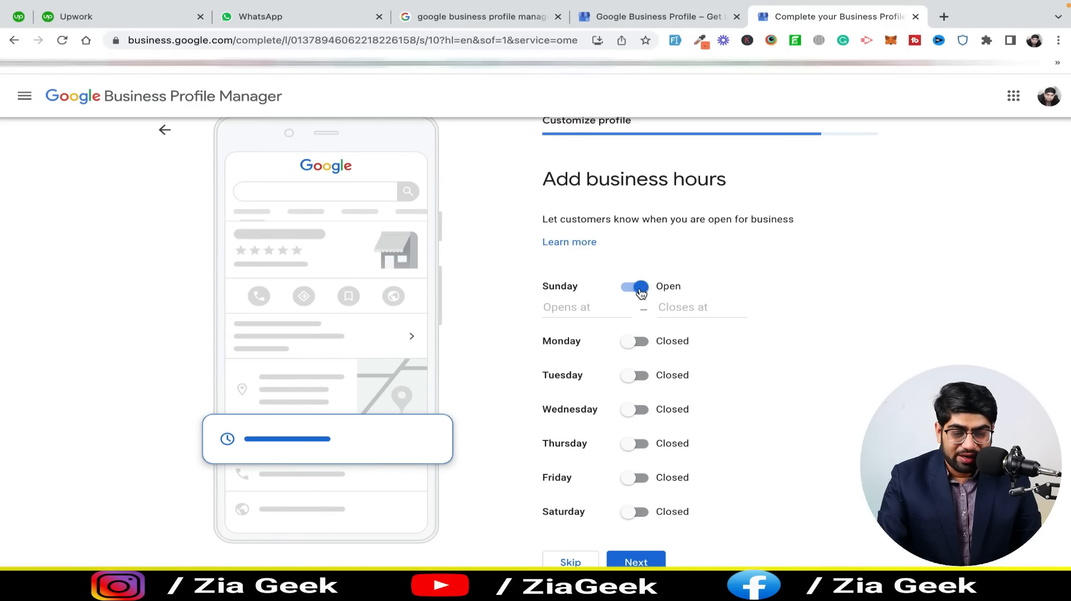
click(641, 291)
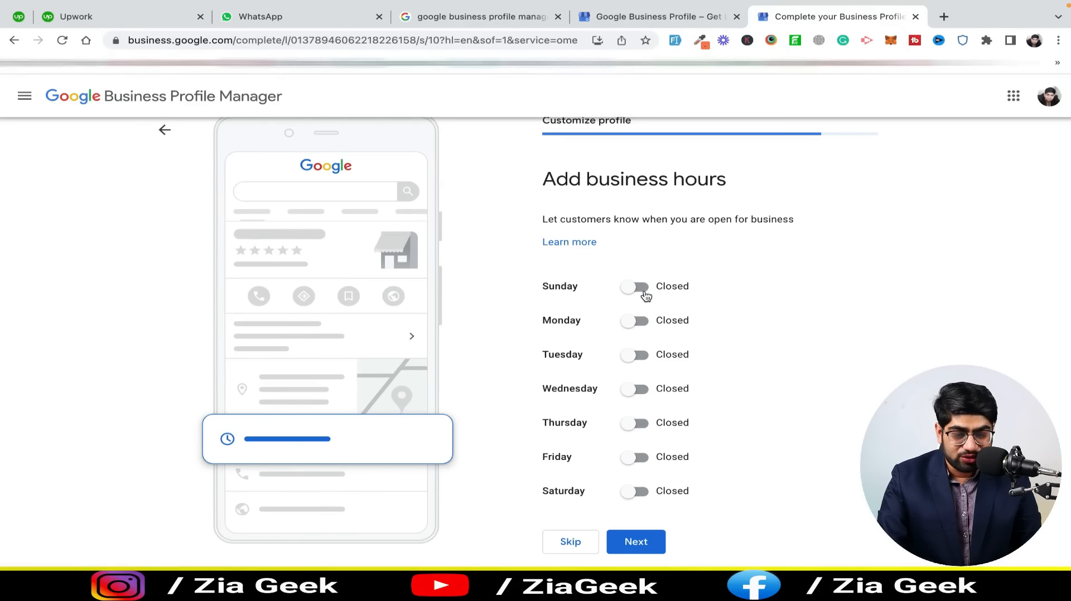
click(639, 328)
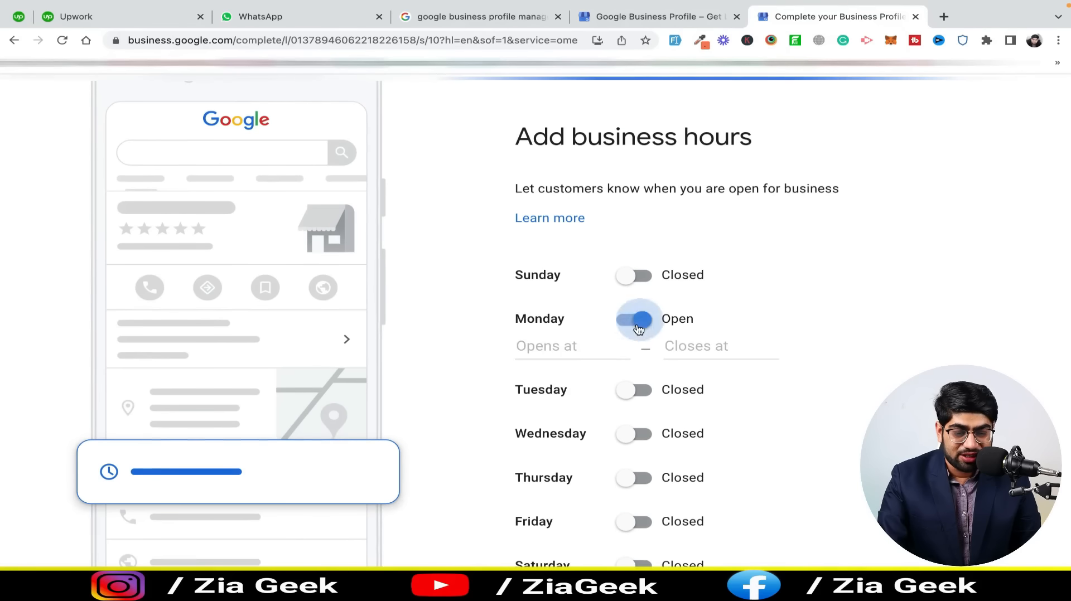
click(569, 350)
scroll(569, 439, down, 10)
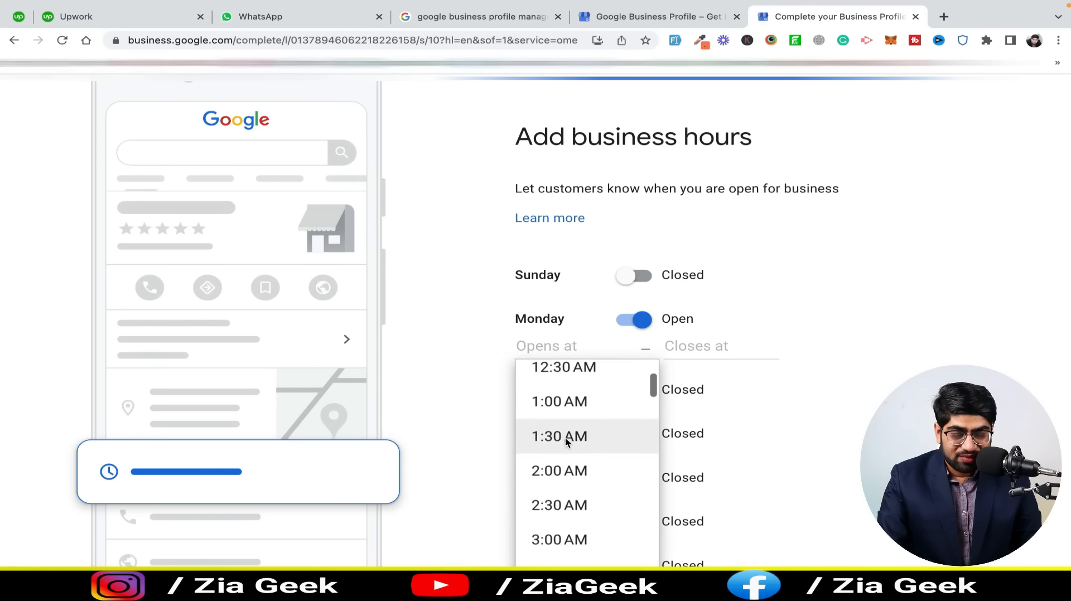
click(566, 446)
scroll(722, 454, up, 3)
scroll(701, 326, up, 2)
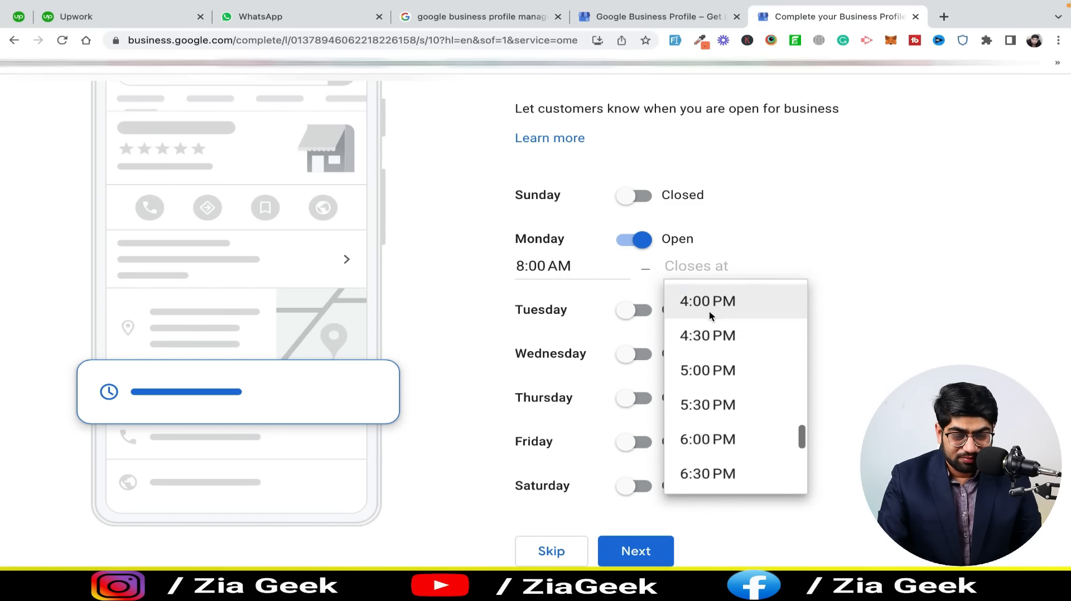
click(708, 310)
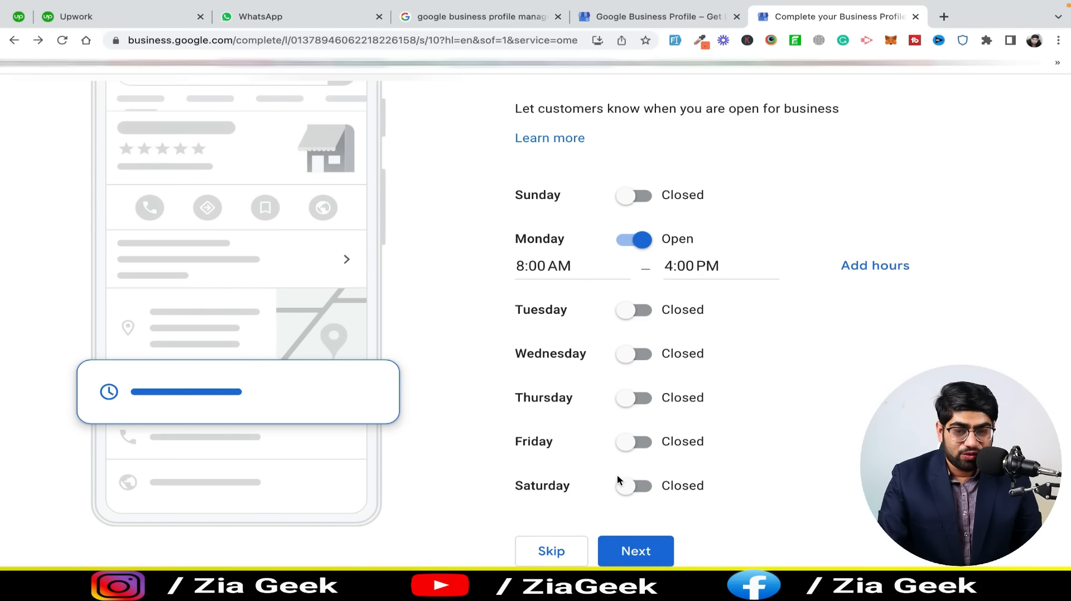
click(644, 552)
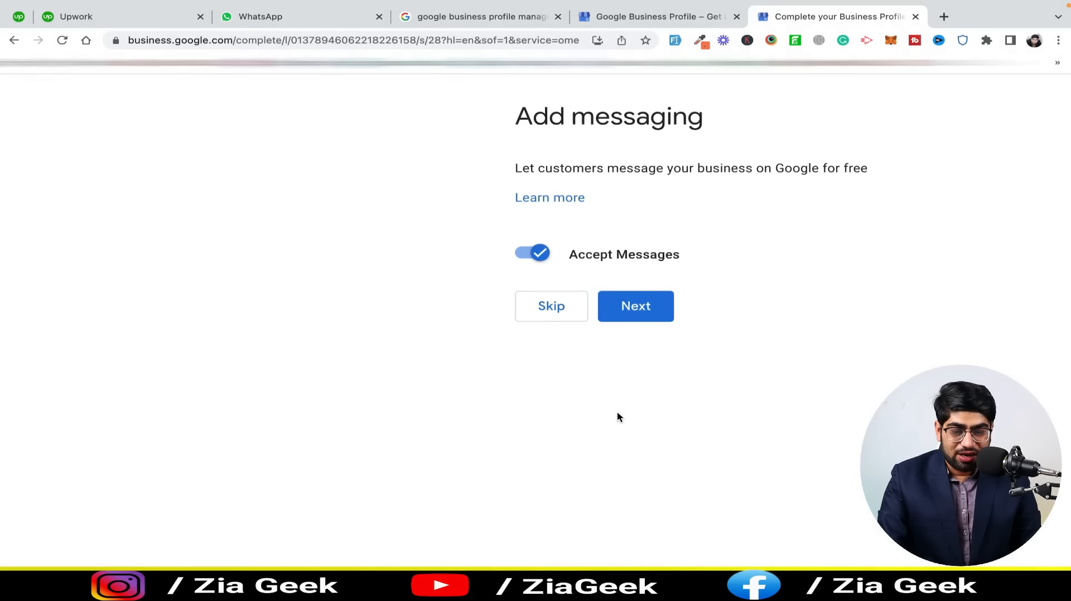
Keep Accept Messages enabled for customer messaging and continue to the business description
scroll(608, 279, up, 2)
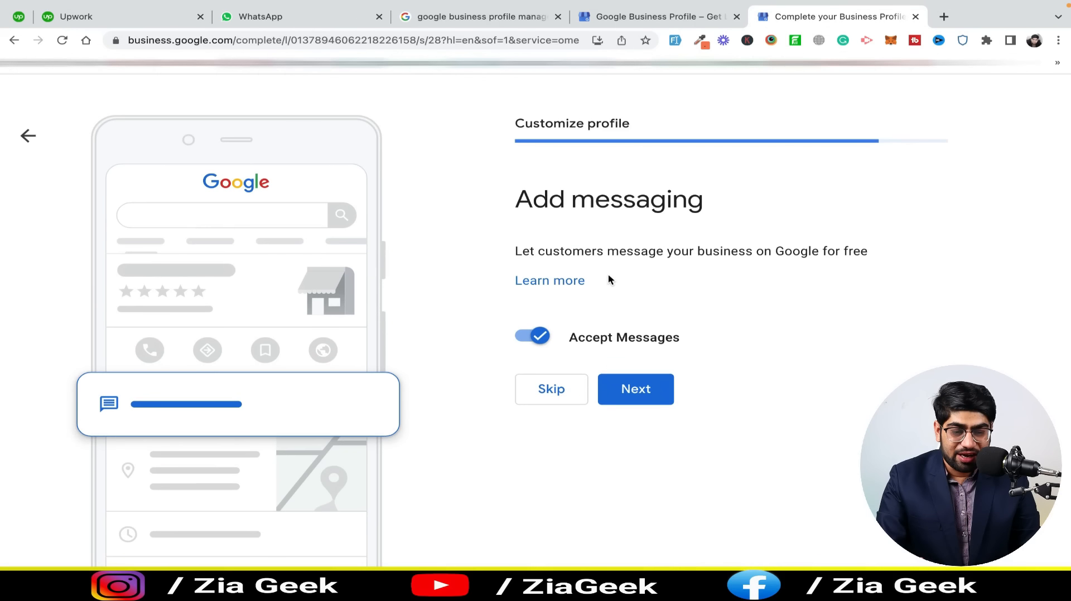
scroll(609, 279, up, 1)
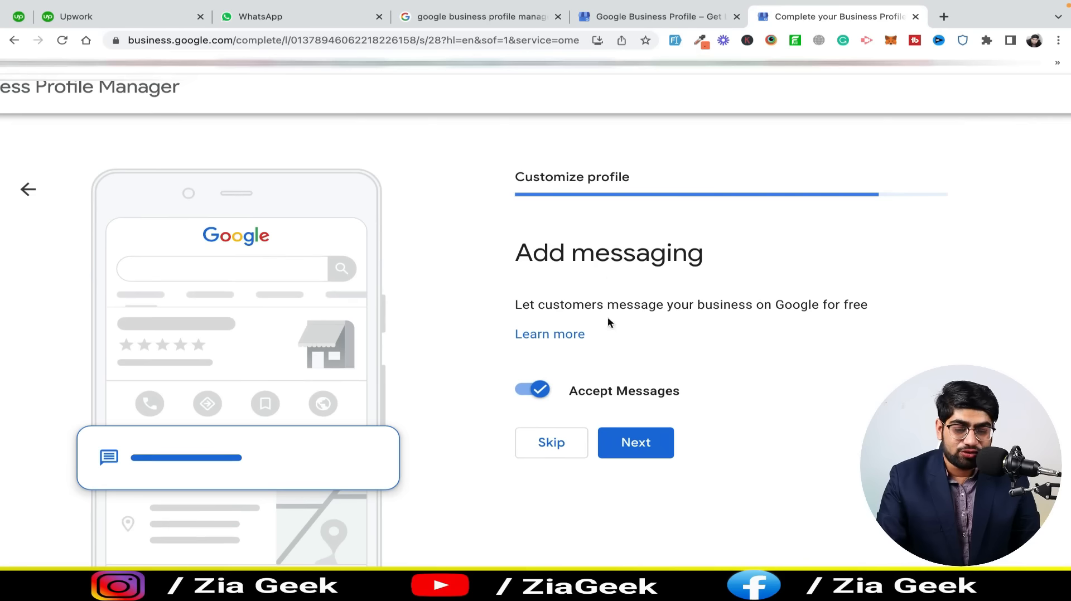
click(646, 444)
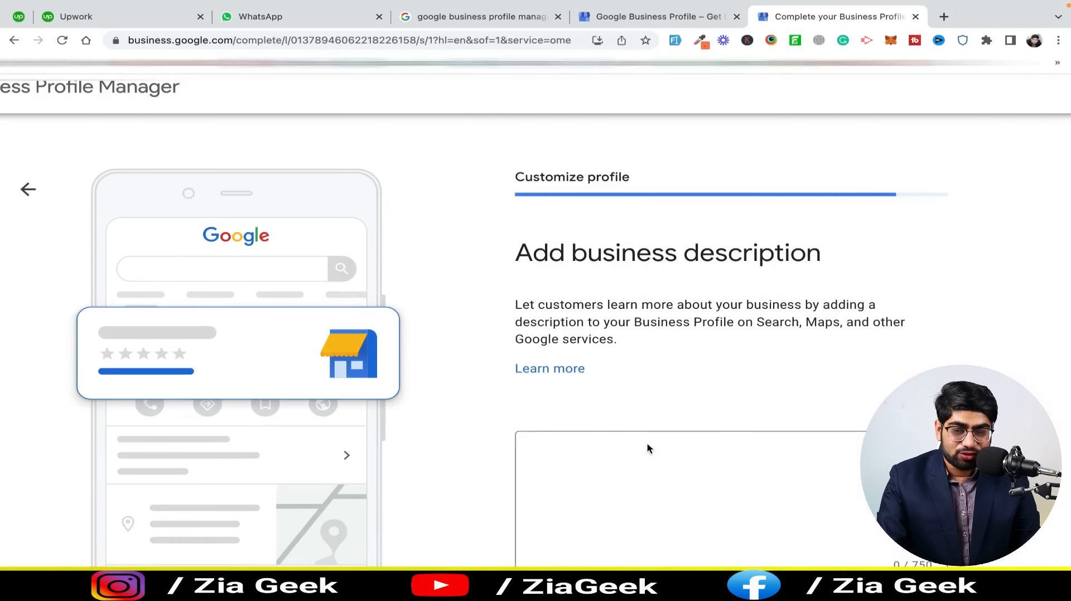
Begin the business description with "We are an educational institute where we teach", correcting the spelling of "institute"
click(639, 418)
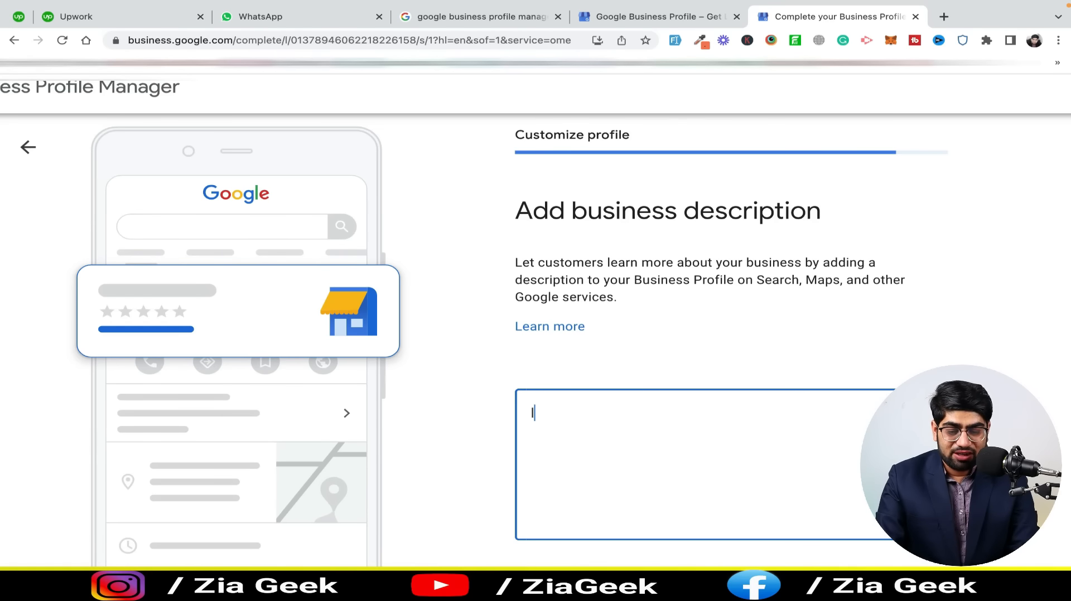
text(We are an educ)
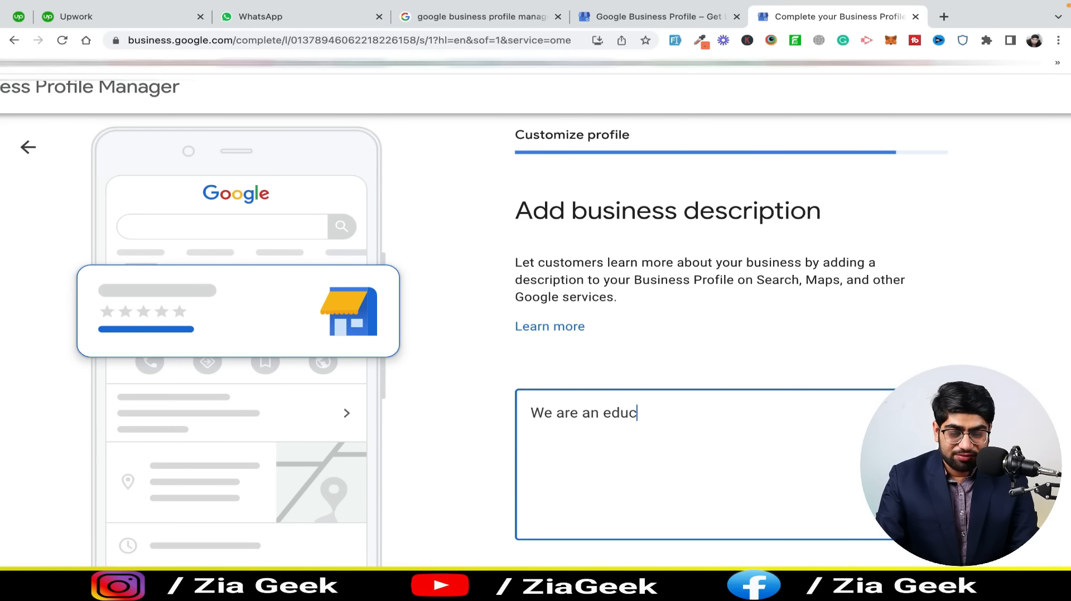
text(ational i)
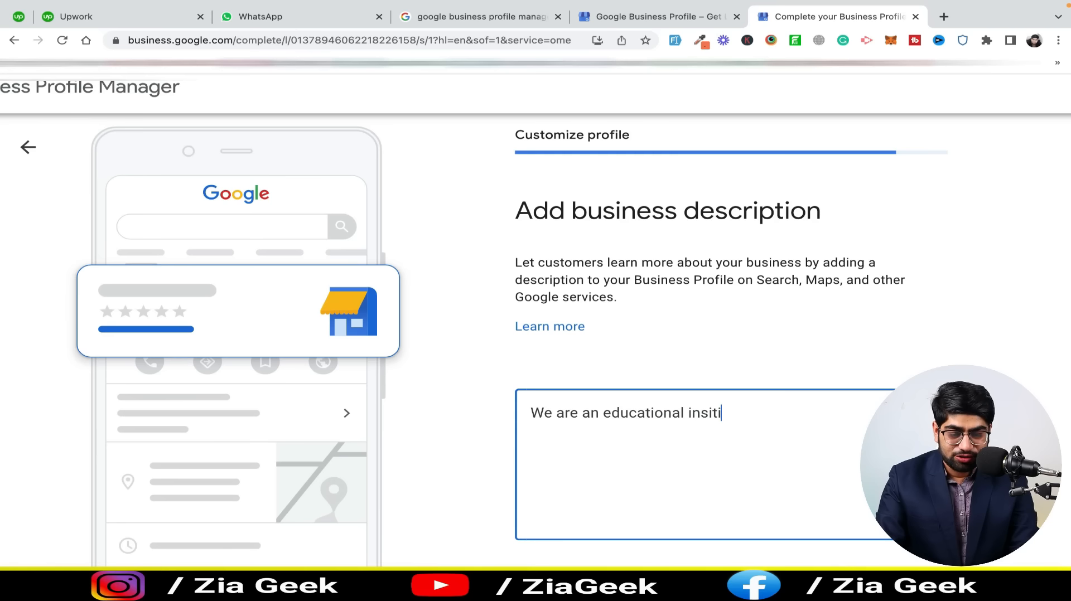
text(nsitute where we teach)
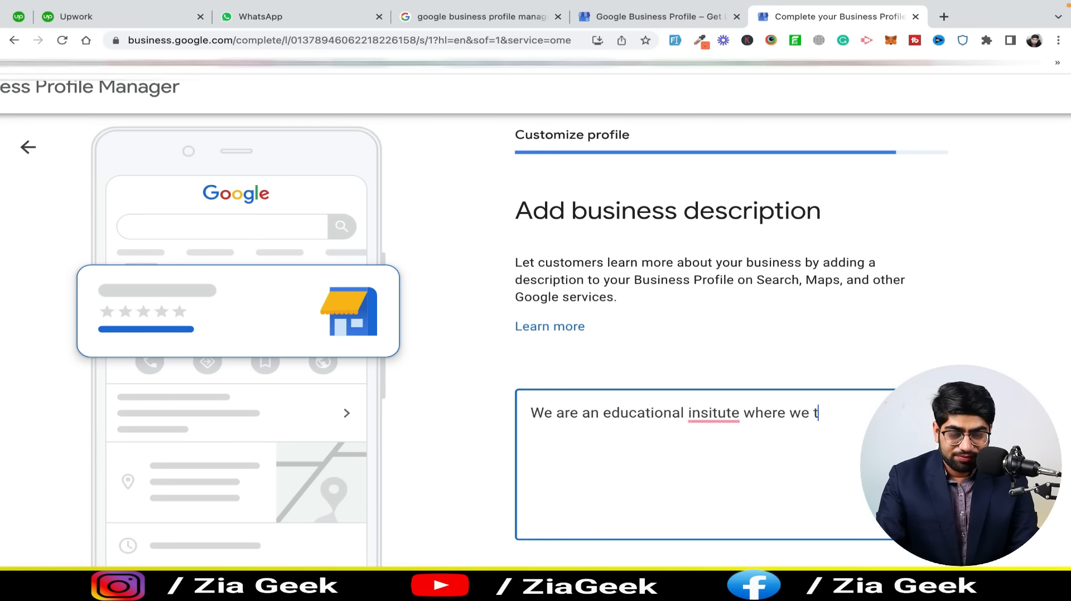
mouse_move(712, 417)
click(721, 445)
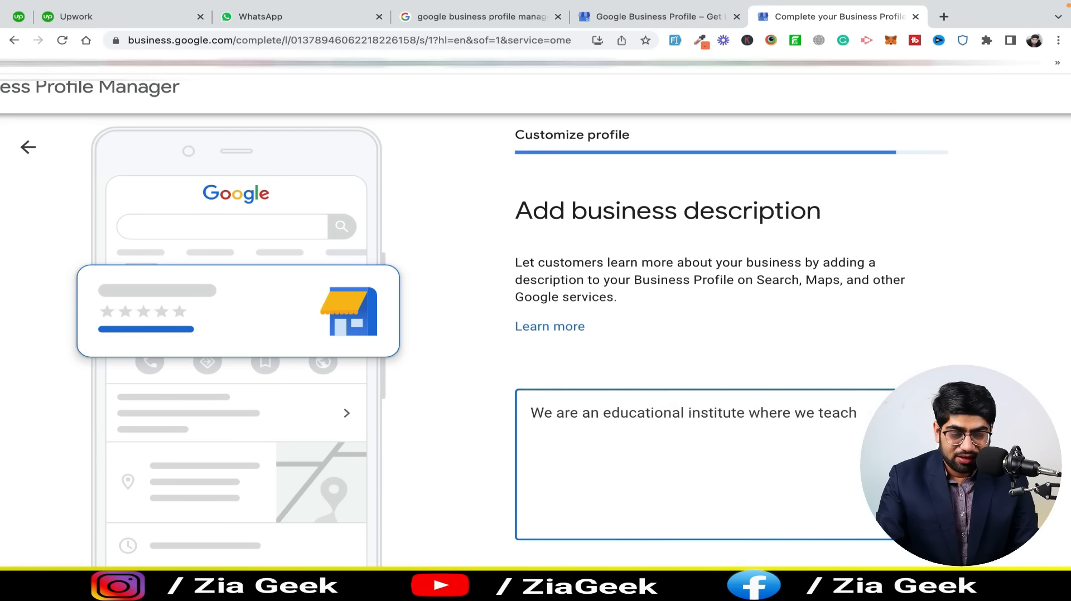
Complete the description with "HTML, CSS, Bootstrap, Javascript and other trending technologies", applying the suggested capitalization of CSS, and continue
text(H)
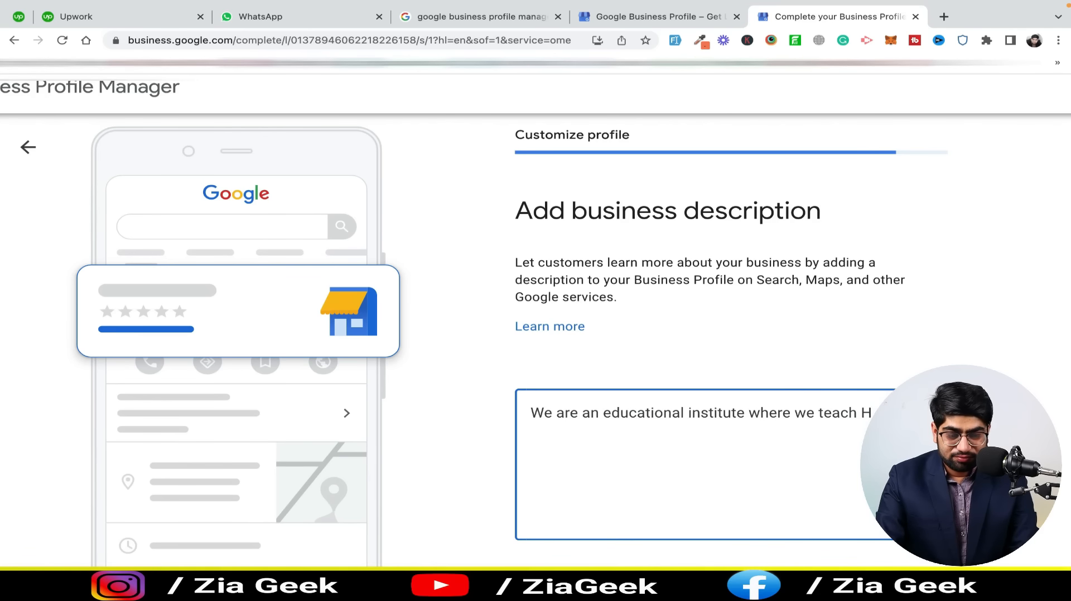
text(Css, Bootstr)
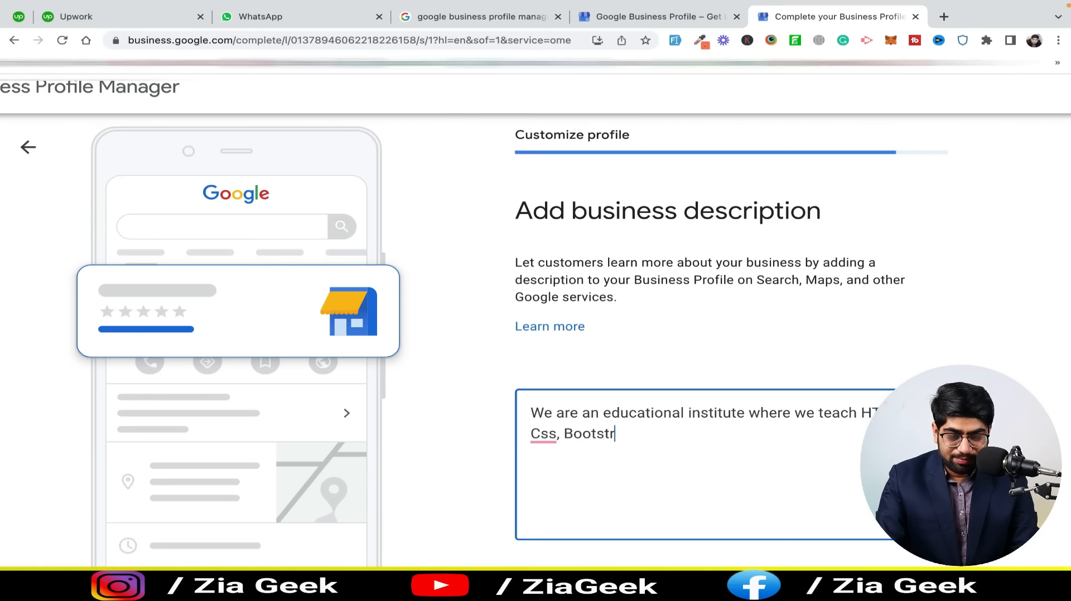
text(ap, Javascript and oth)
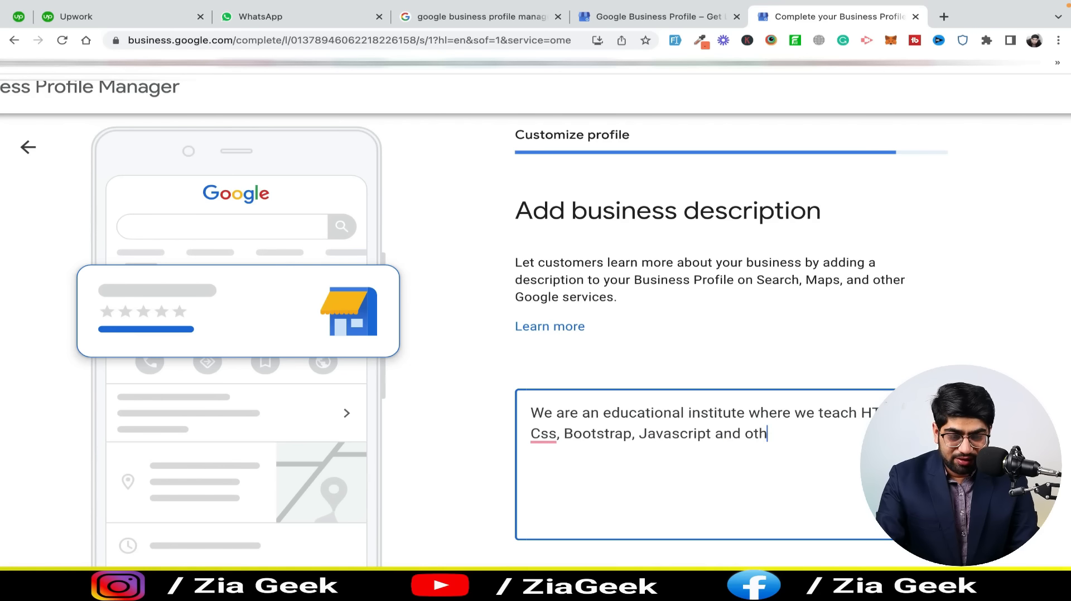
text(er trending )
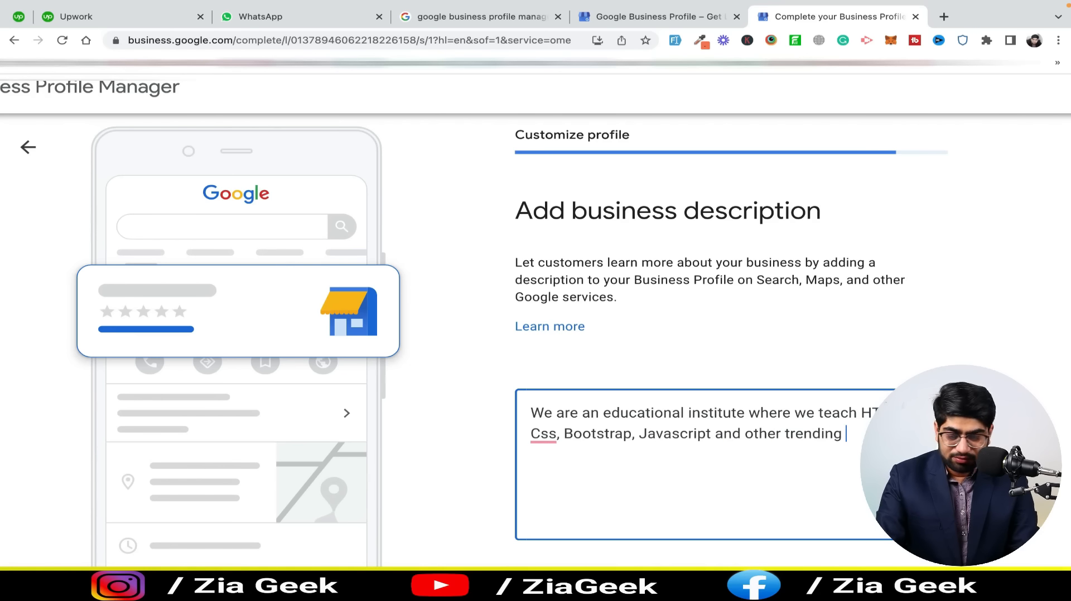
text(tec)
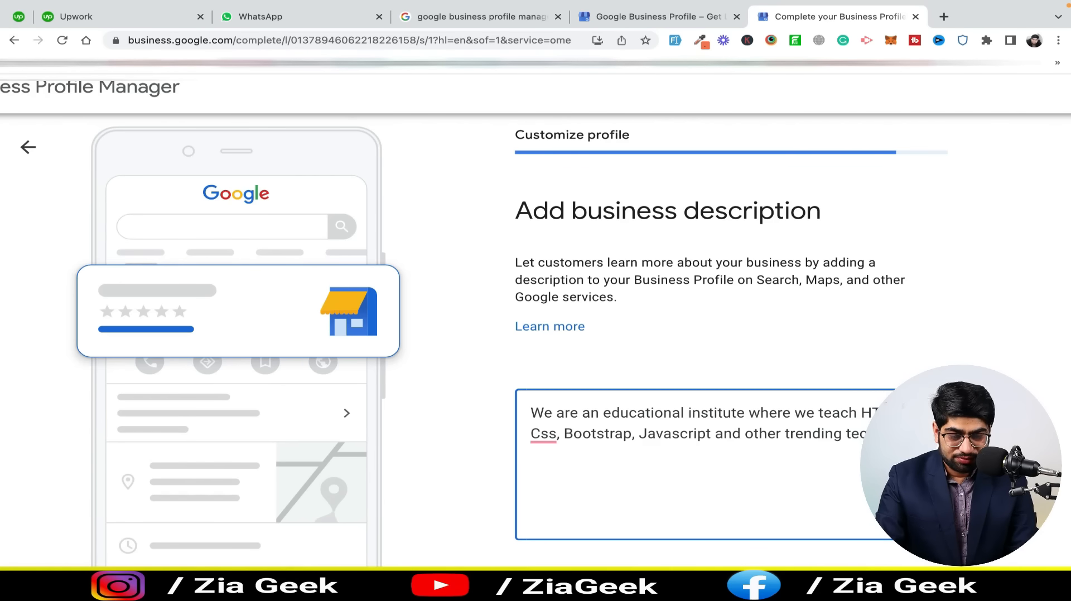
text(hnologies)
scroll(571, 363, down, 2)
mouse_move(544, 320)
click(549, 351)
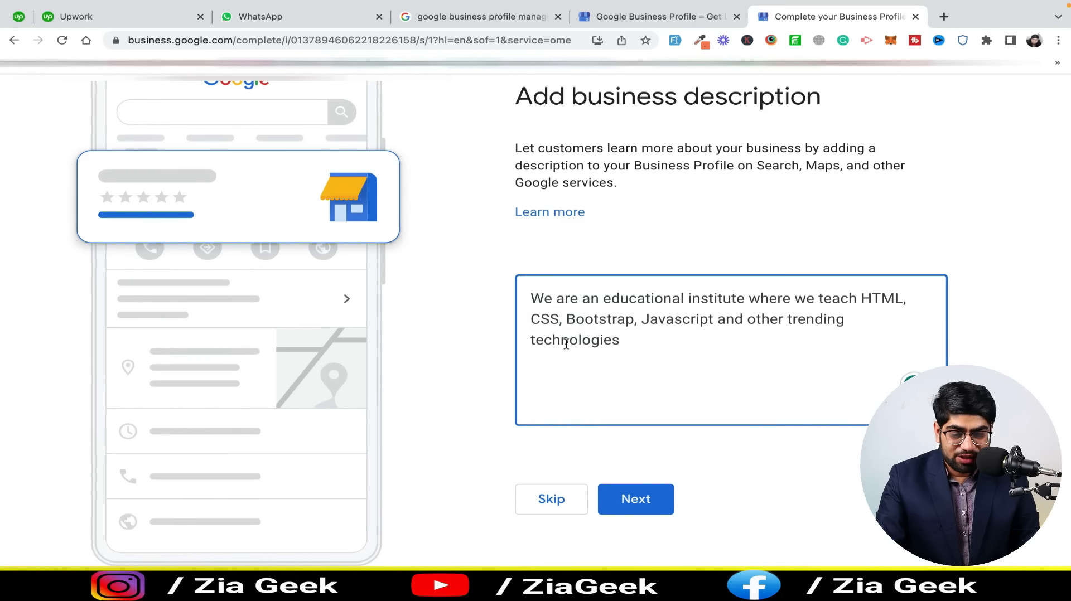
scroll(566, 344, up, 1)
scroll(565, 346, down, 1)
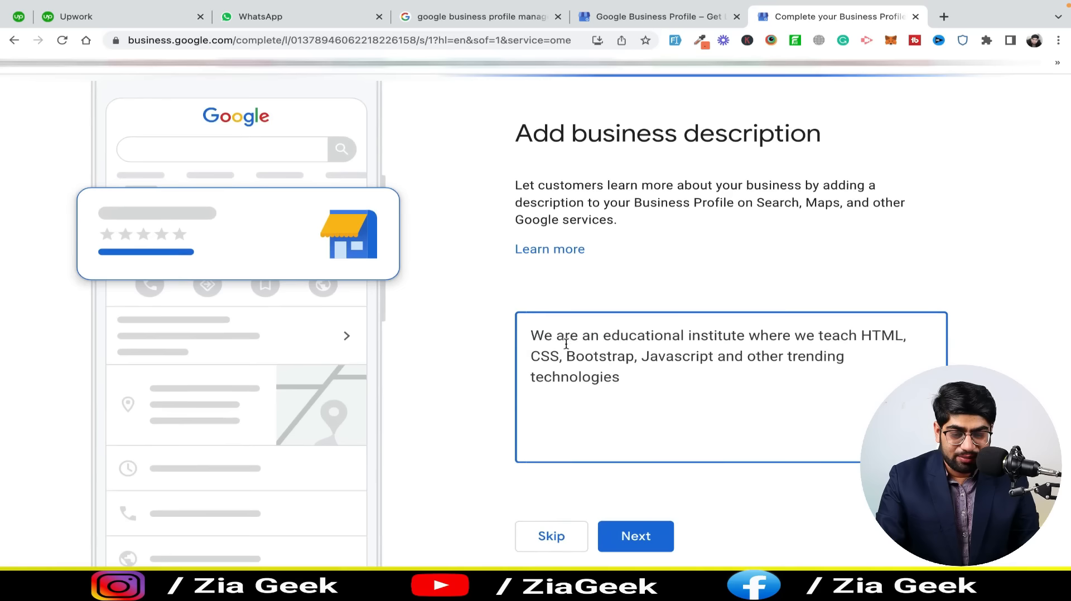
click(636, 499)
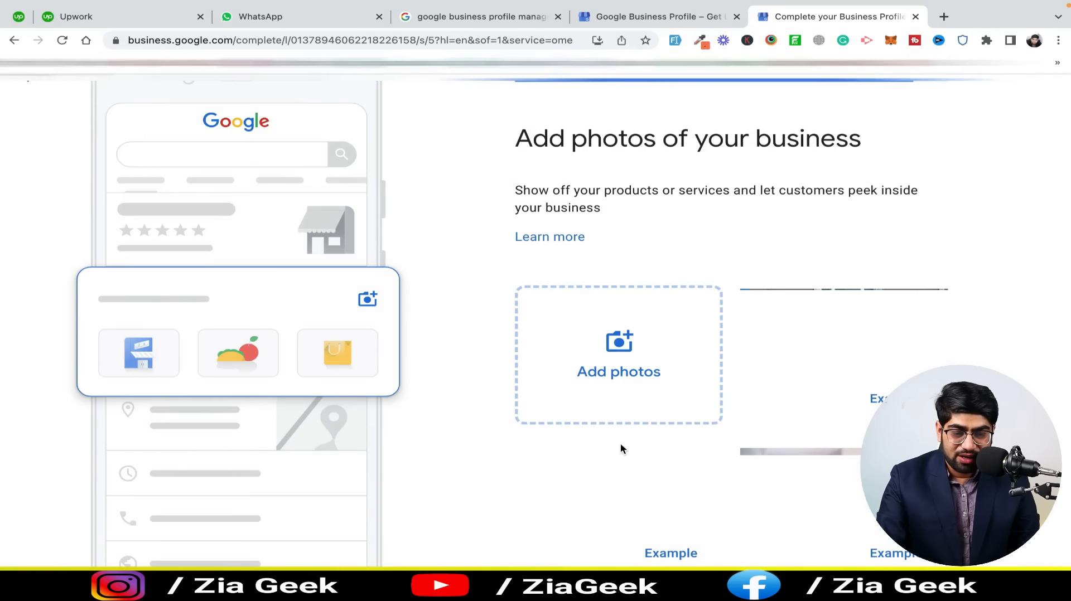
Upload the image Win 30,000 Dollars By Creating An Account.jpg as a business photo, and continue
scroll(597, 386, down, 2)
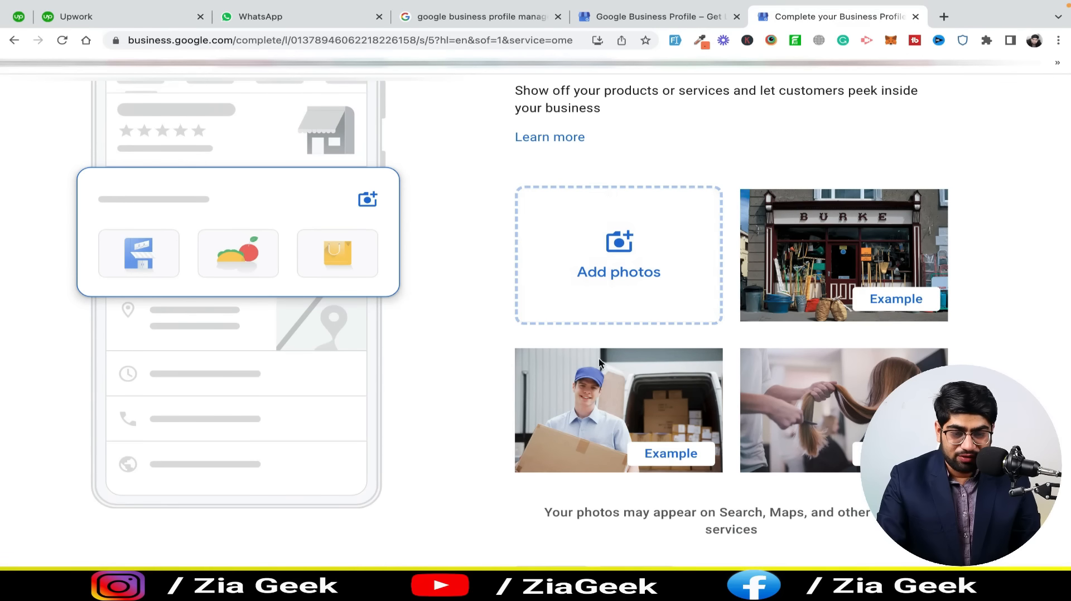
click(619, 278)
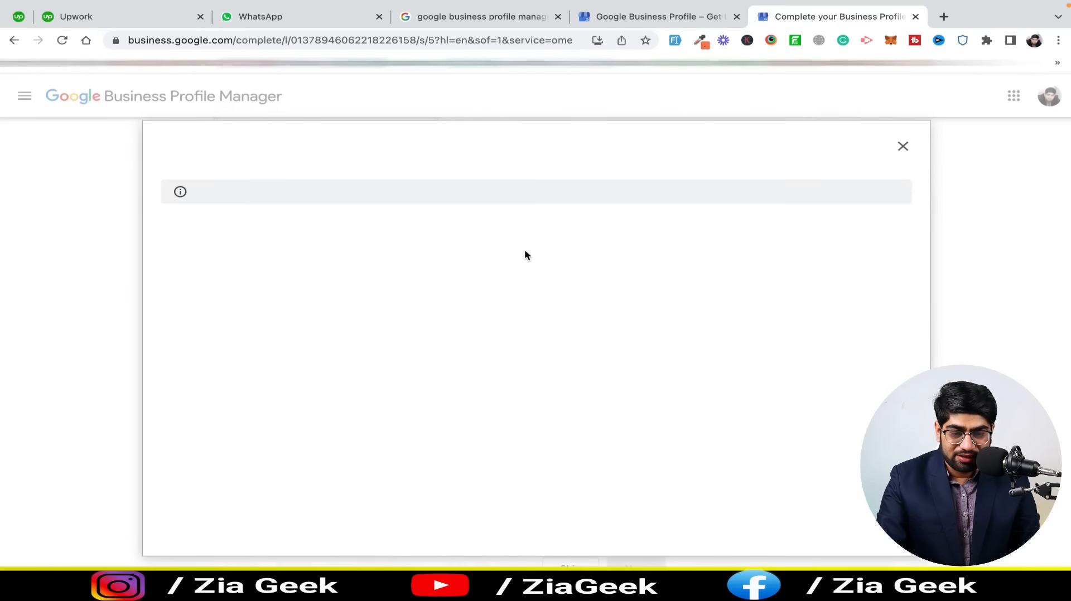
click(513, 428)
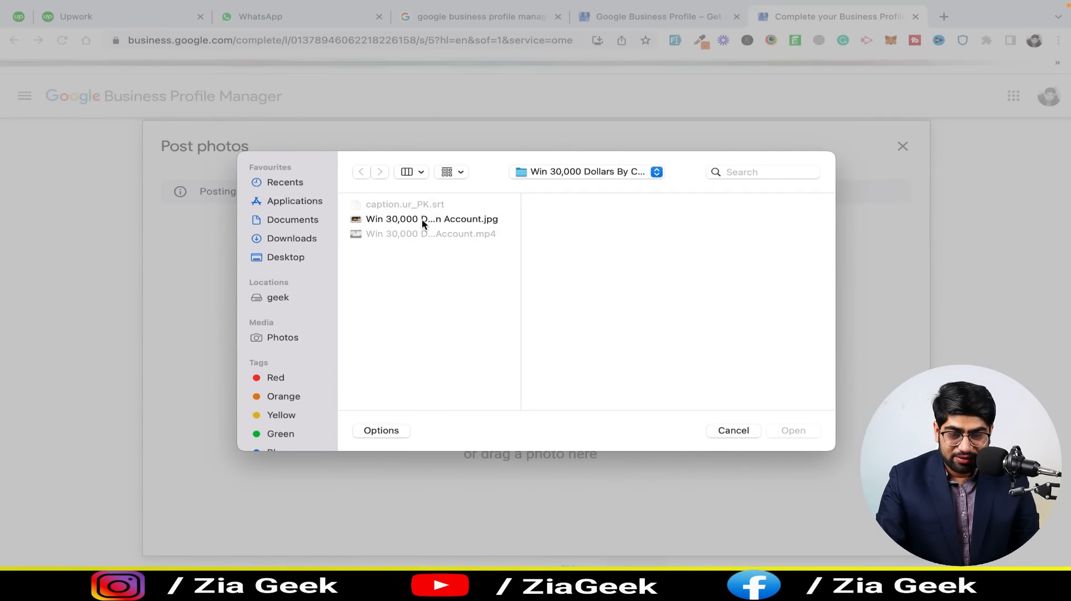
click(422, 221)
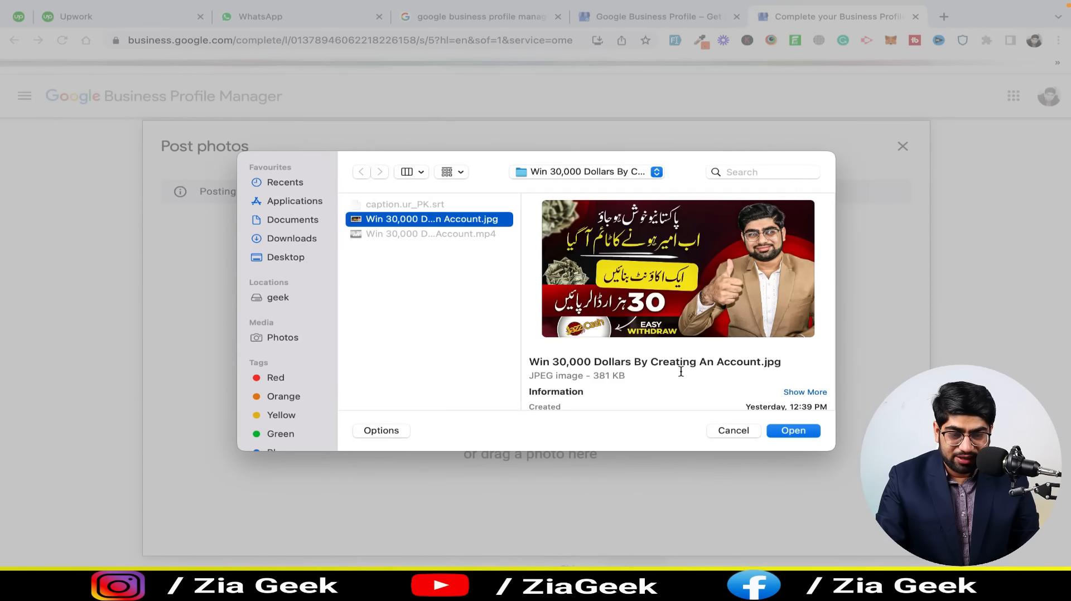
click(799, 433)
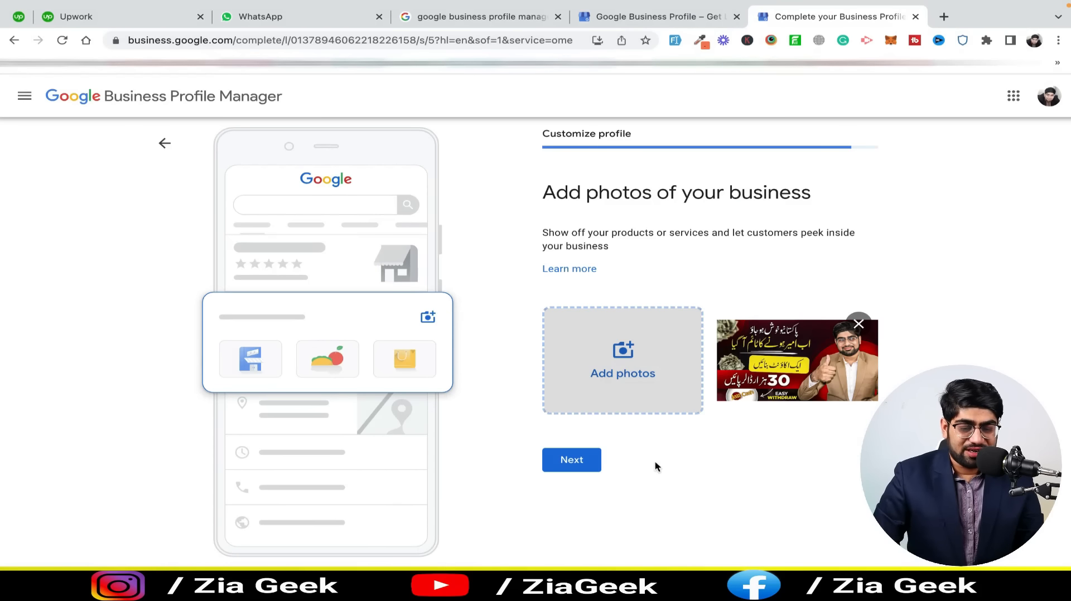
click(580, 467)
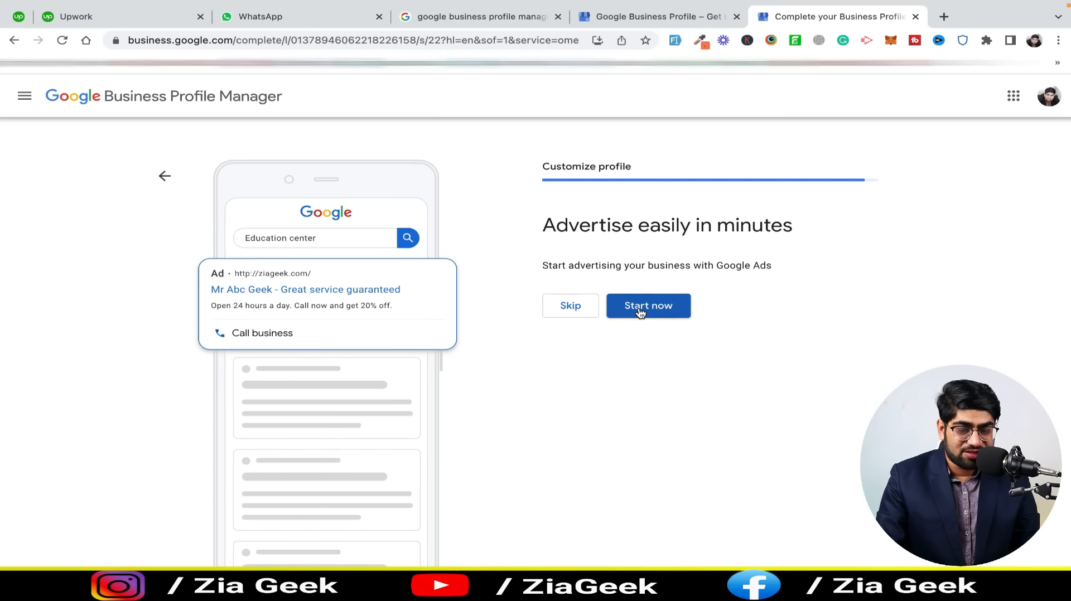
Skip the Google Ads offer to finish the profile setup, and open the address form for business verification
click(583, 310)
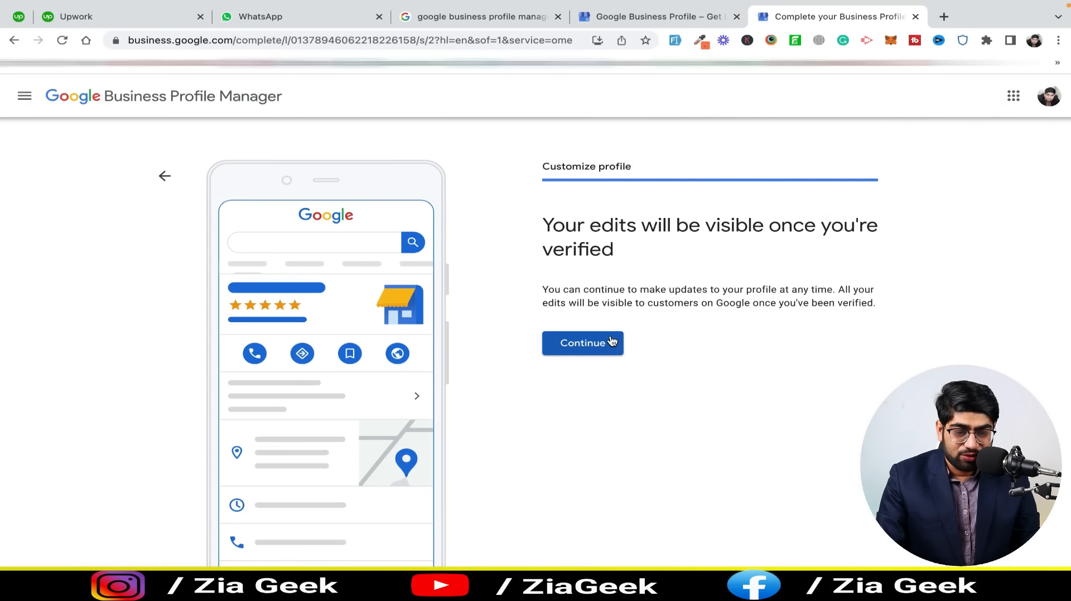
click(582, 342)
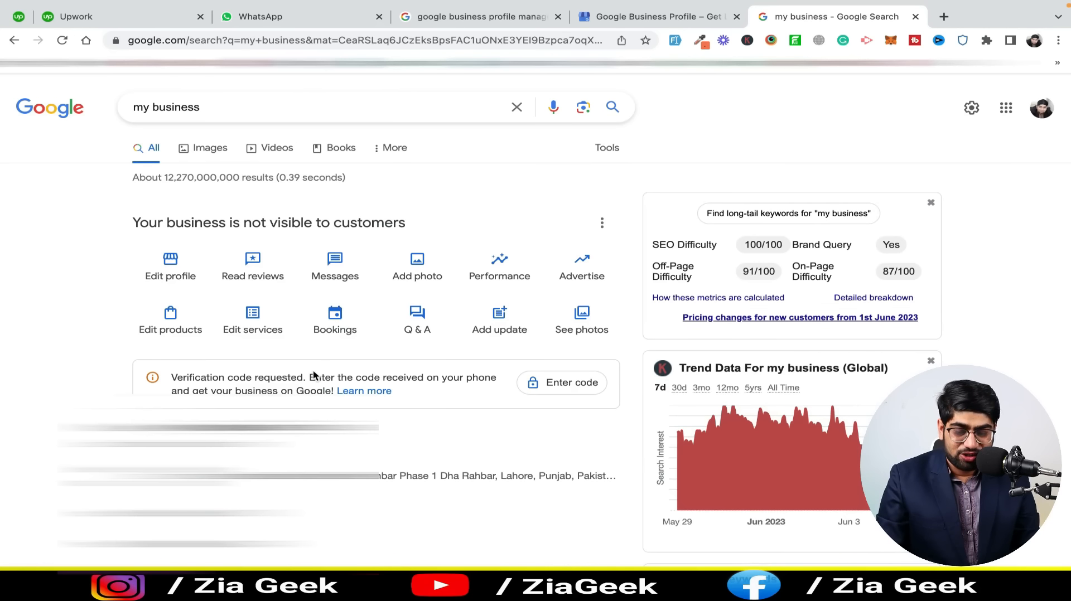
click(571, 387)
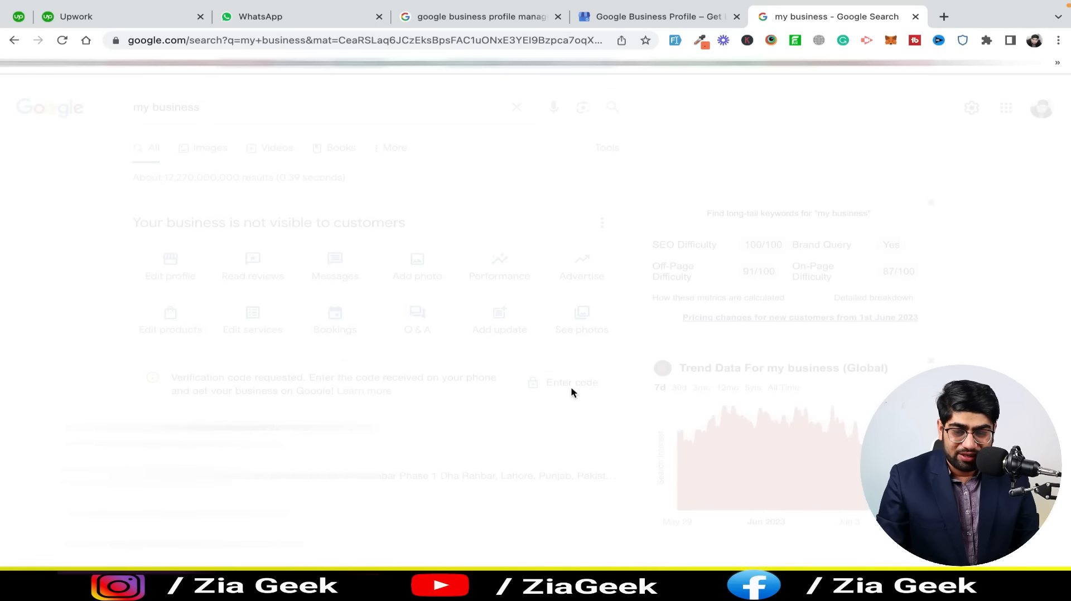
click(672, 450)
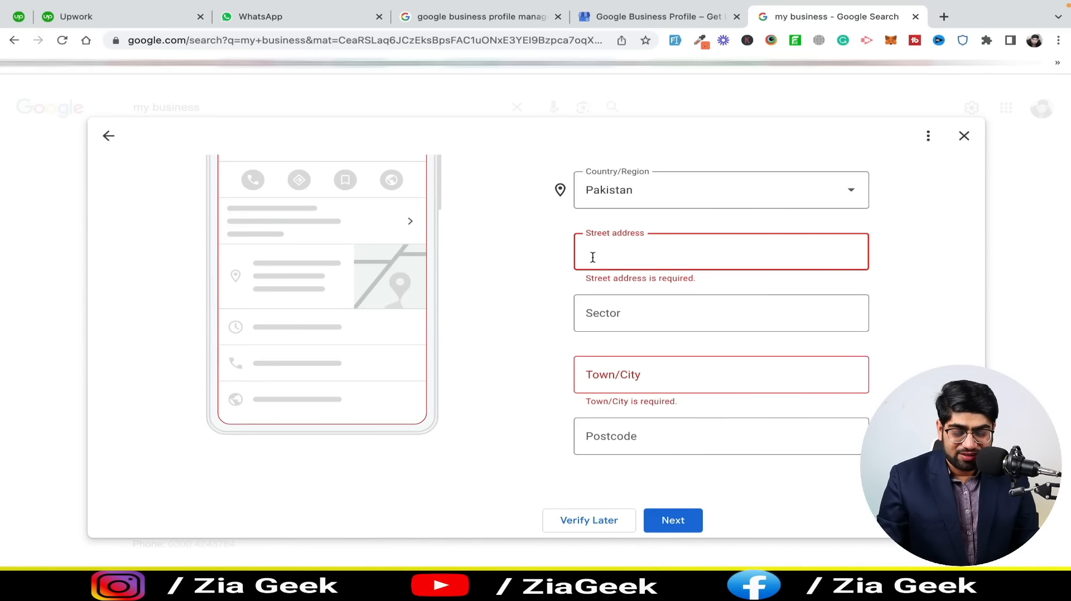
Search Google for "lahore shopping mall" in a new browser tab
click(951, 20)
text(l)
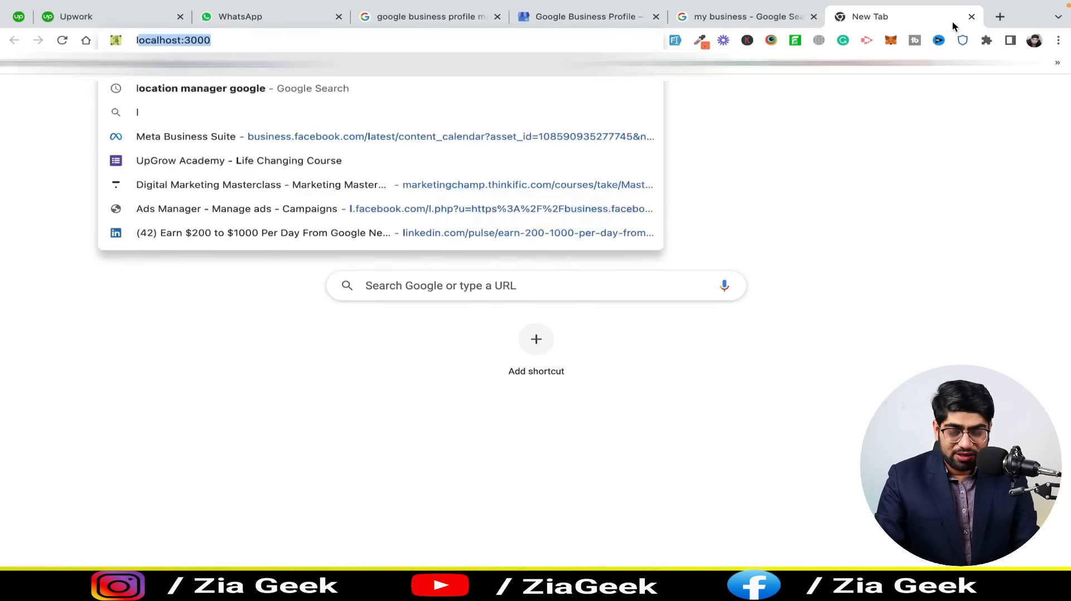
text(ahore)
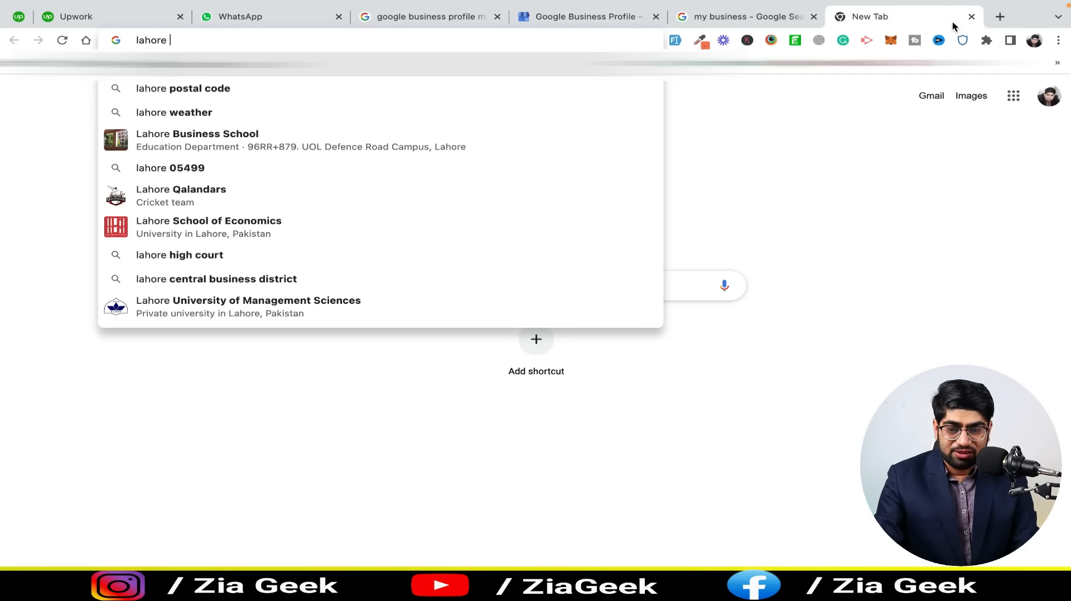
key(Return)
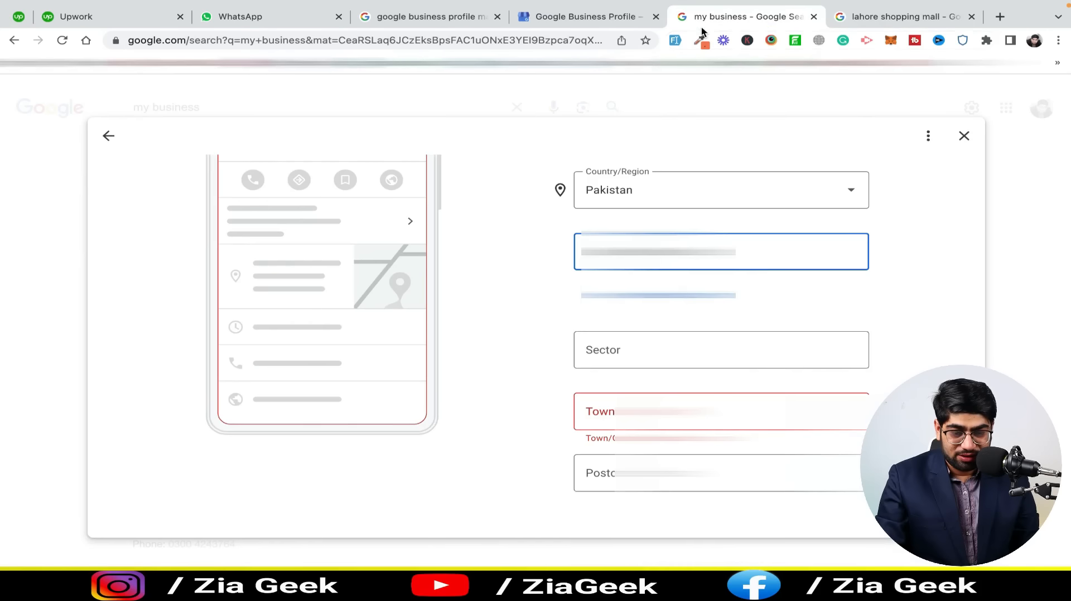
Fill in the business's street address, town/city and postcode using the mall listing, and continue to the verification methods
click(720, 412)
key(super+v)
click(715, 473)
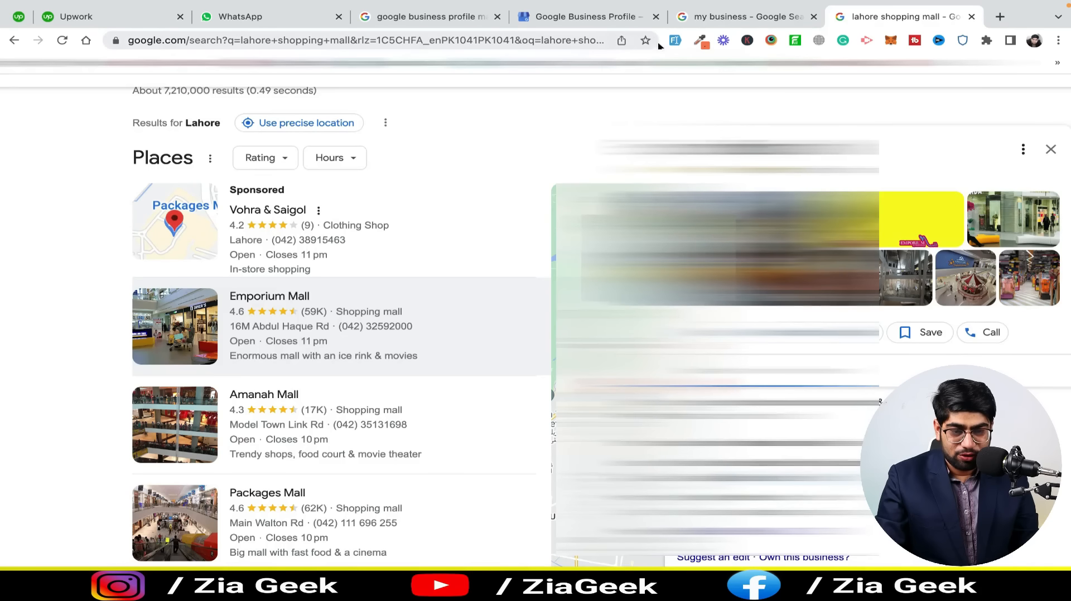
click(702, 19)
key(super+v)
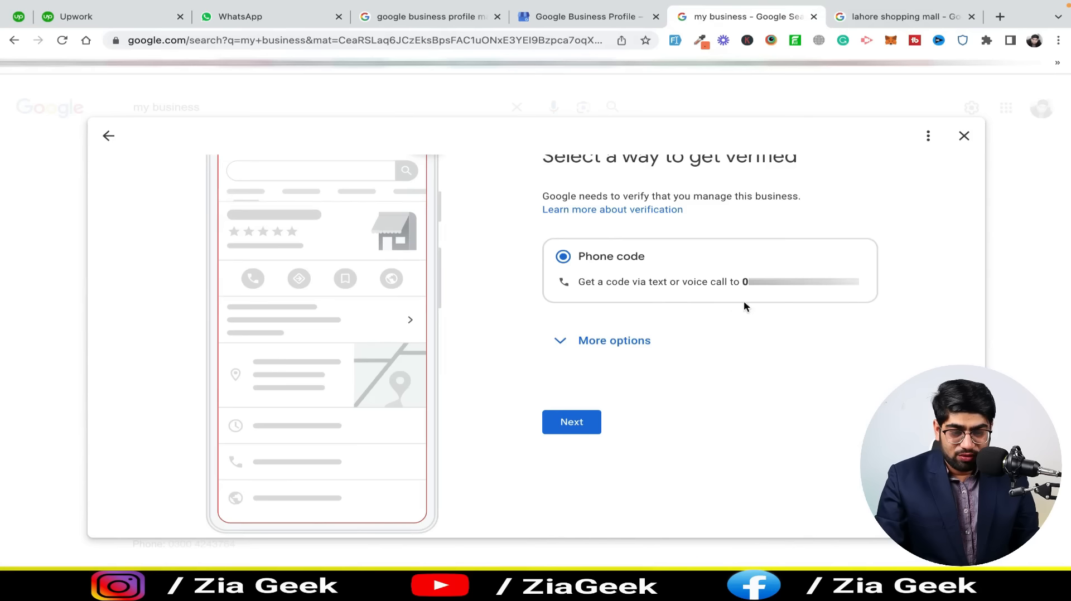
Choose Phone code as the verification method and request the code by call
click(635, 339)
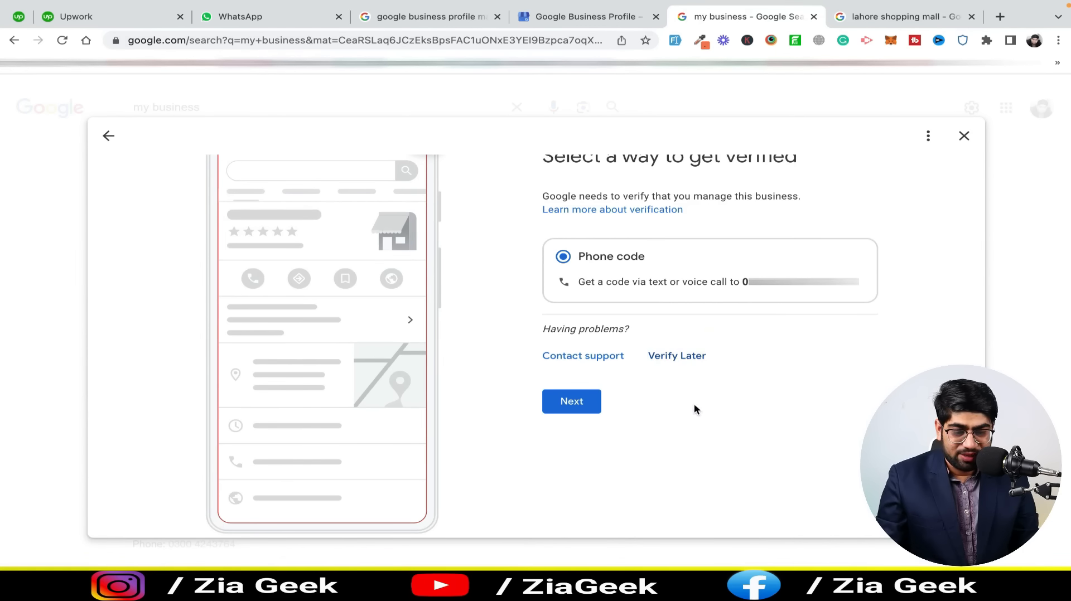
click(589, 402)
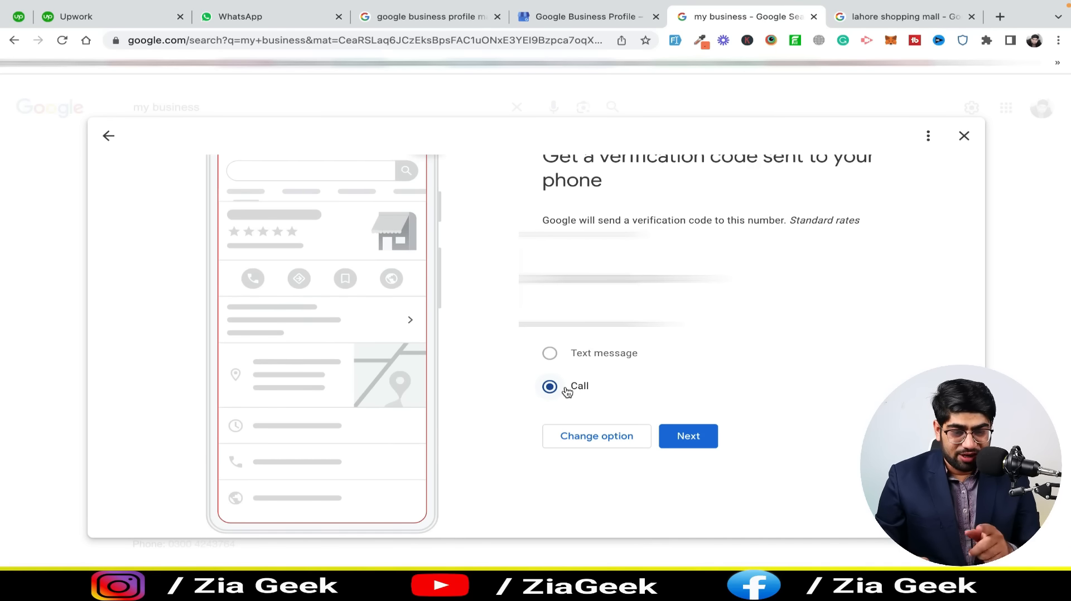
click(680, 441)
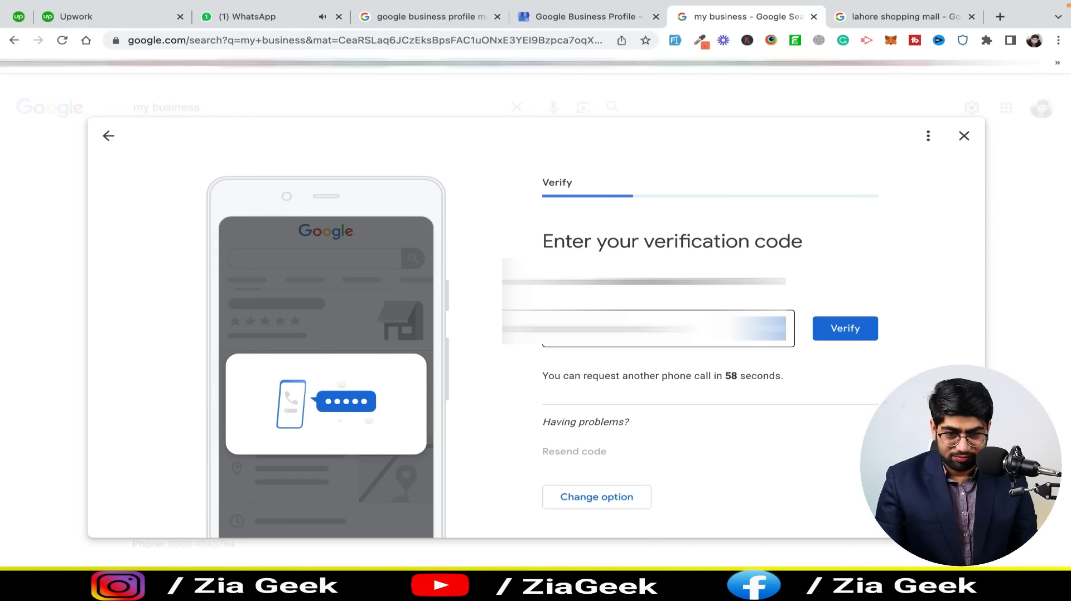
Mute the computer's sound, enter the received verification code and verify the business
key(XF86AudioMute)
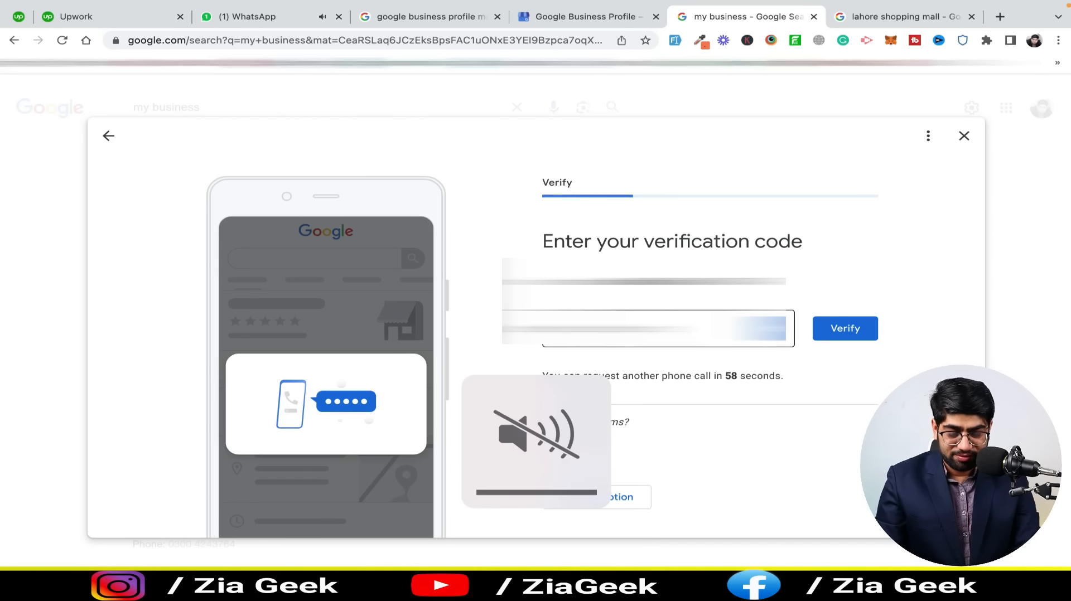
click(664, 329)
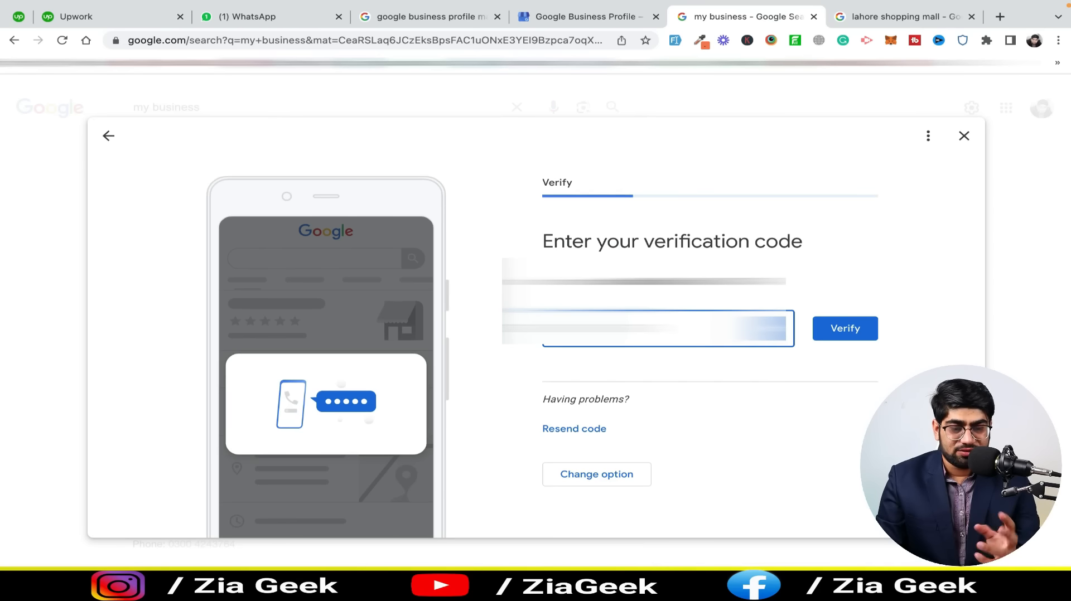
click(848, 330)
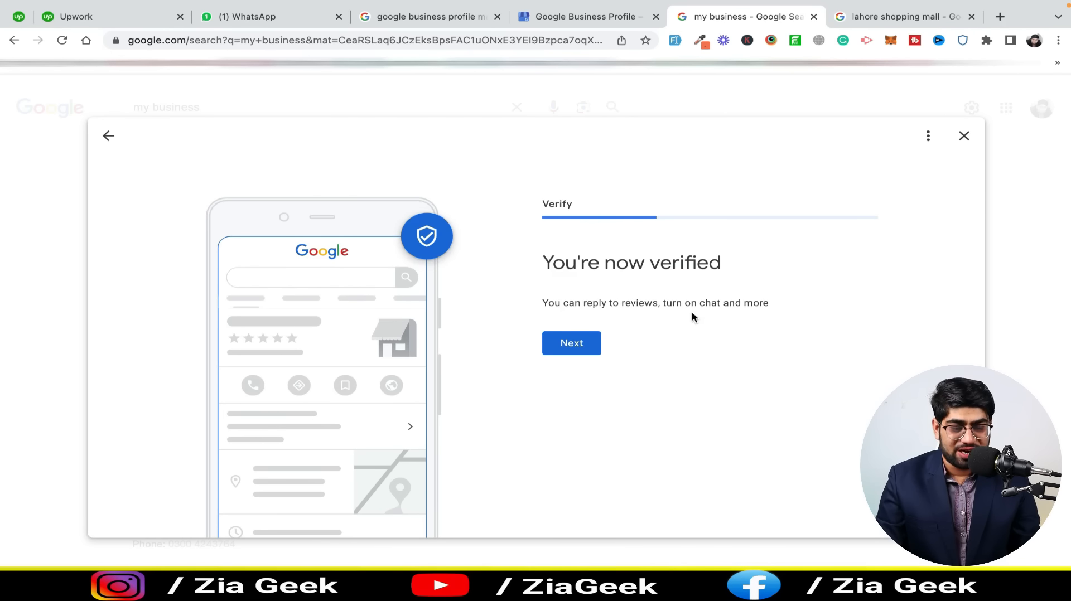
Decline the advertising offer shown after verification and continue to the business dashboard
click(590, 350)
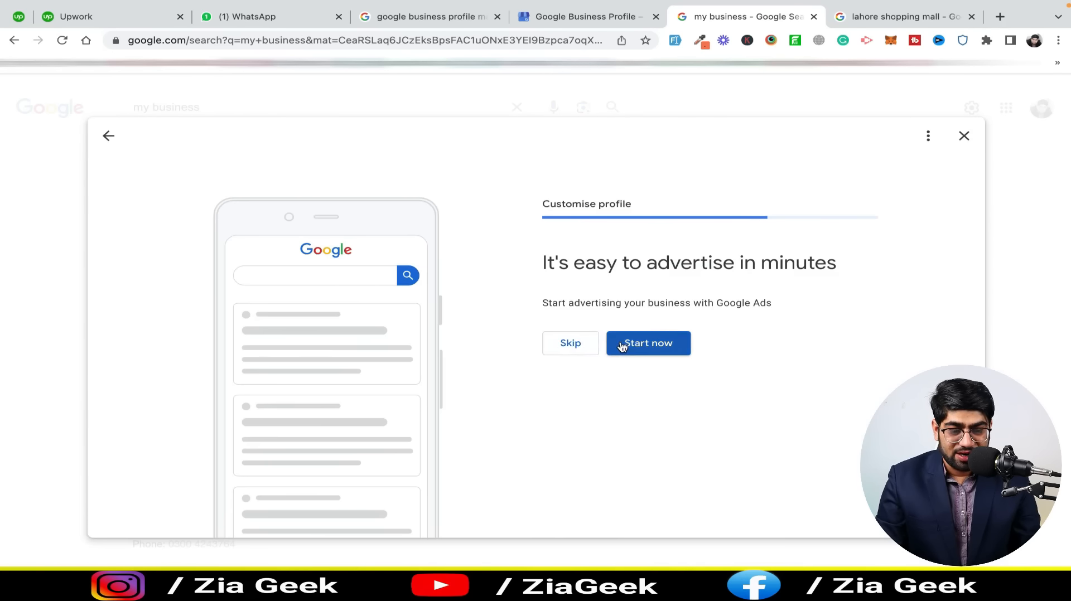
click(575, 345)
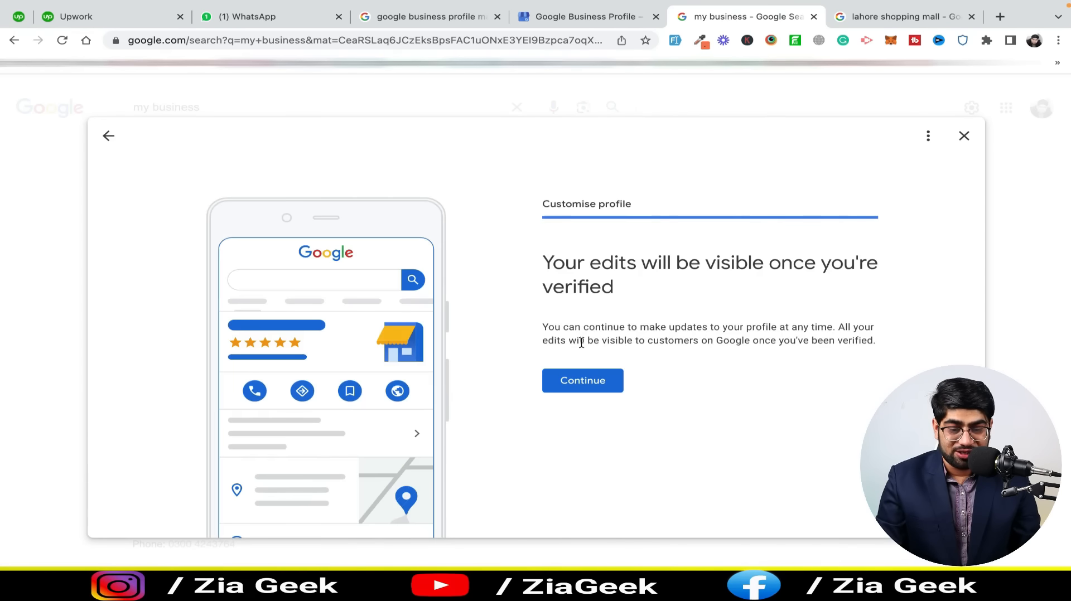
click(597, 392)
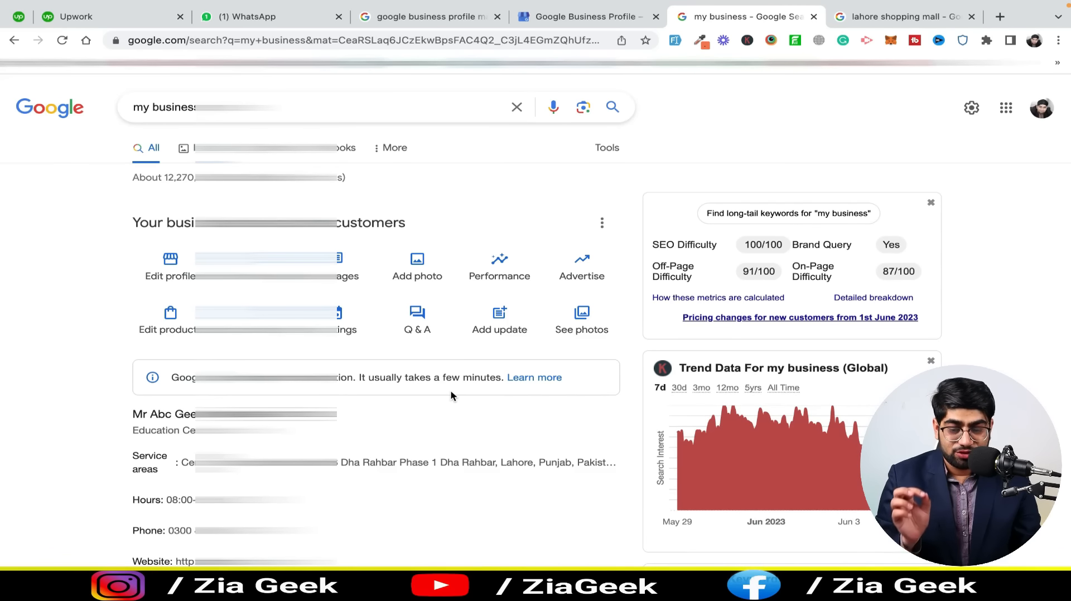
Review the business dashboard and open the Managers section of the Business Profile settings
scroll(450, 393, down, 1)
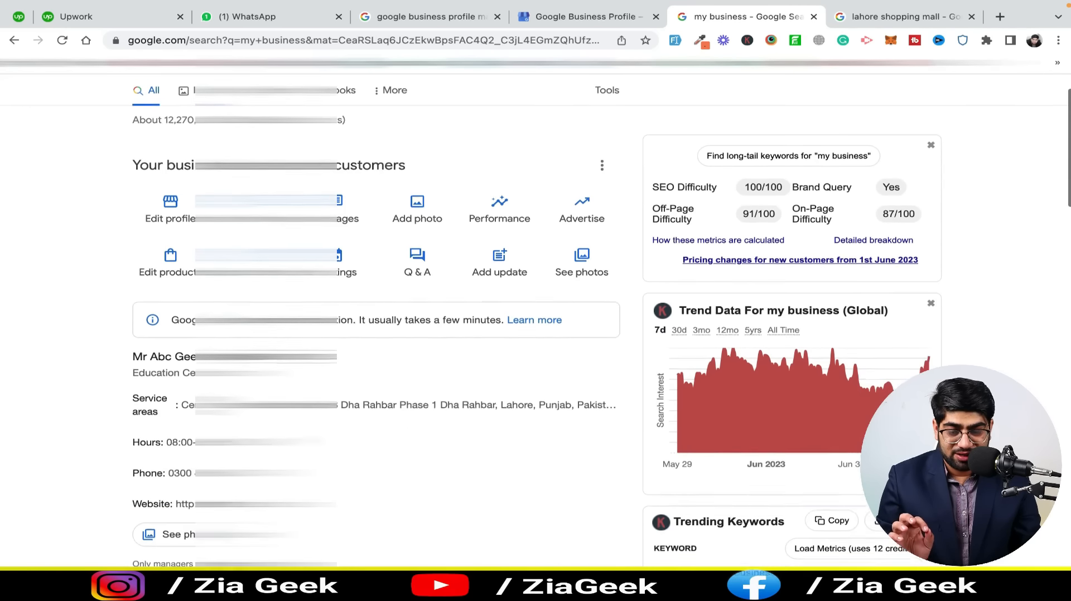
scroll(535, 334, down, 2)
scroll(456, 298, up, 2)
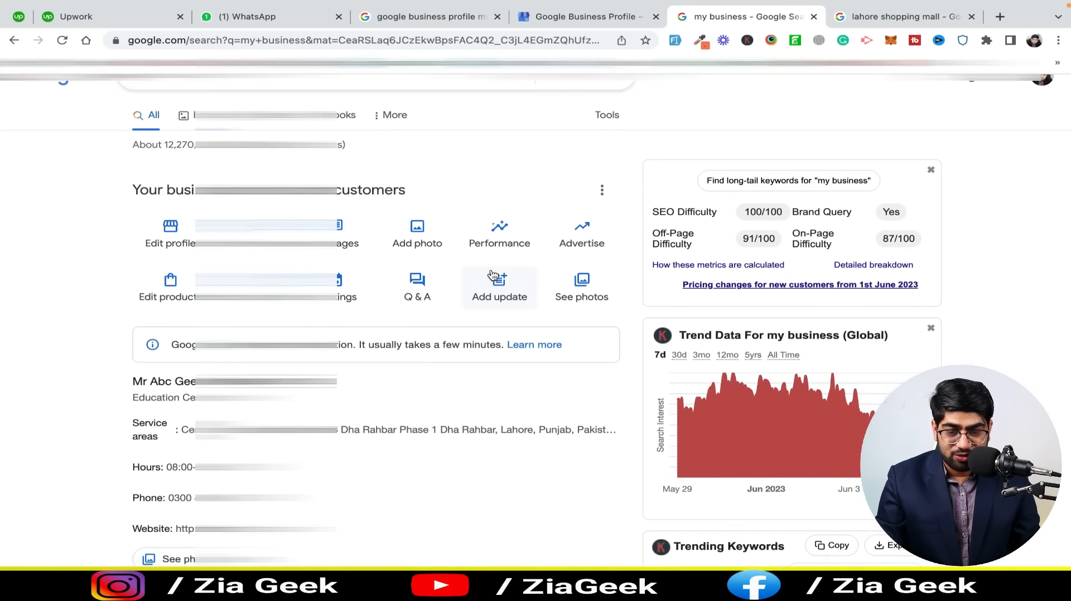
click(603, 190)
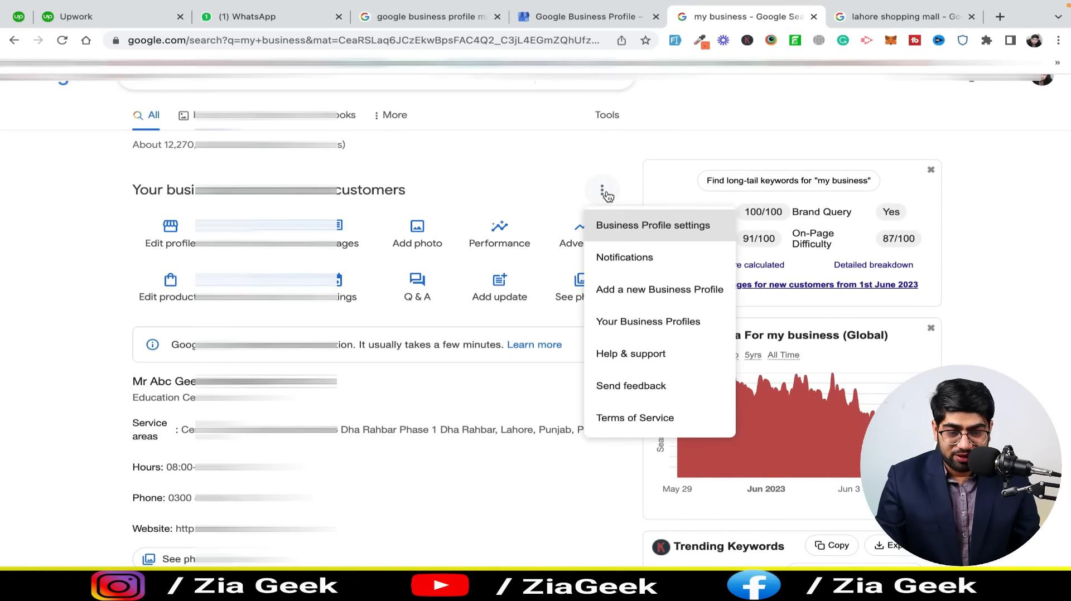
click(625, 233)
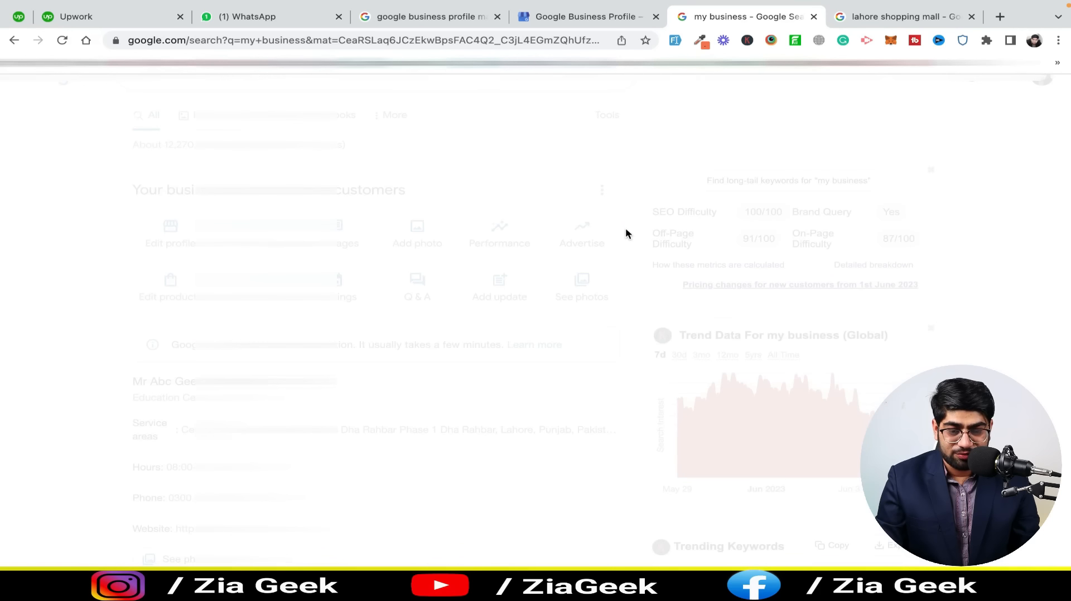
click(315, 176)
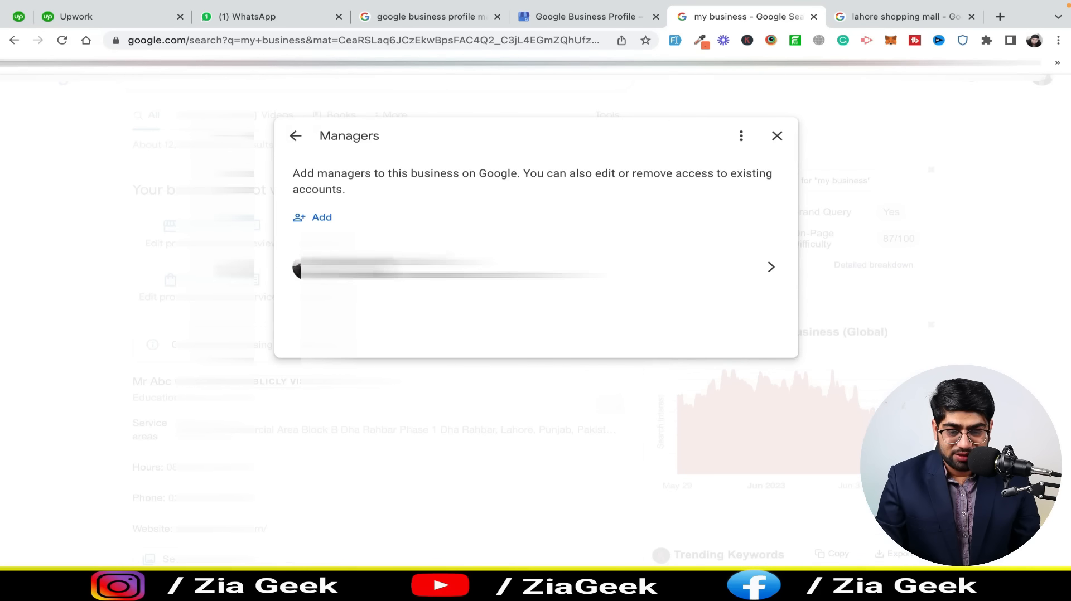